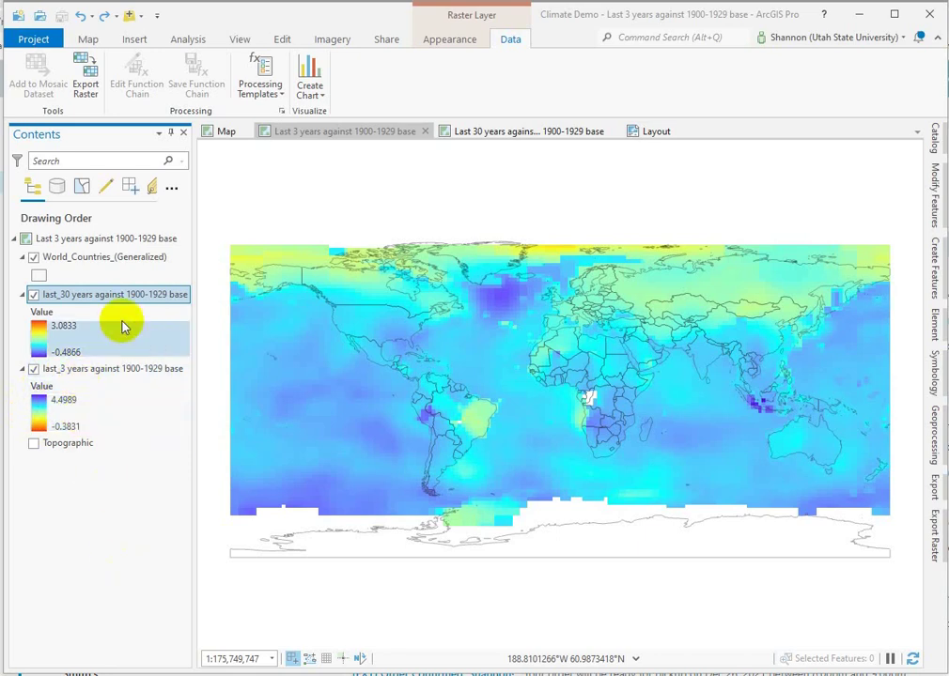
left_click(34, 447)
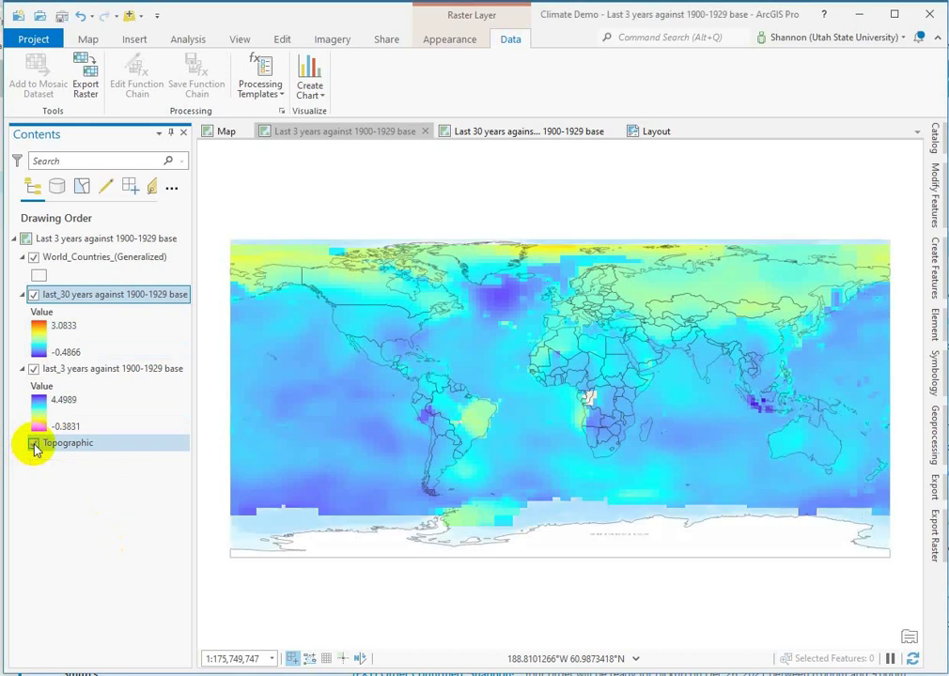
left_click(34, 446)
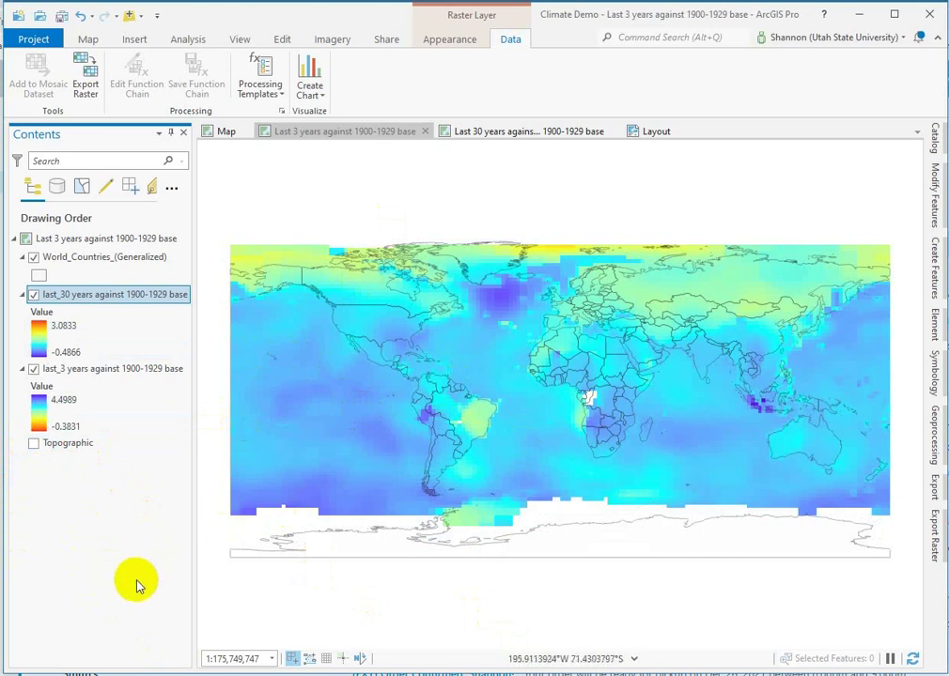
left_click(288, 350)
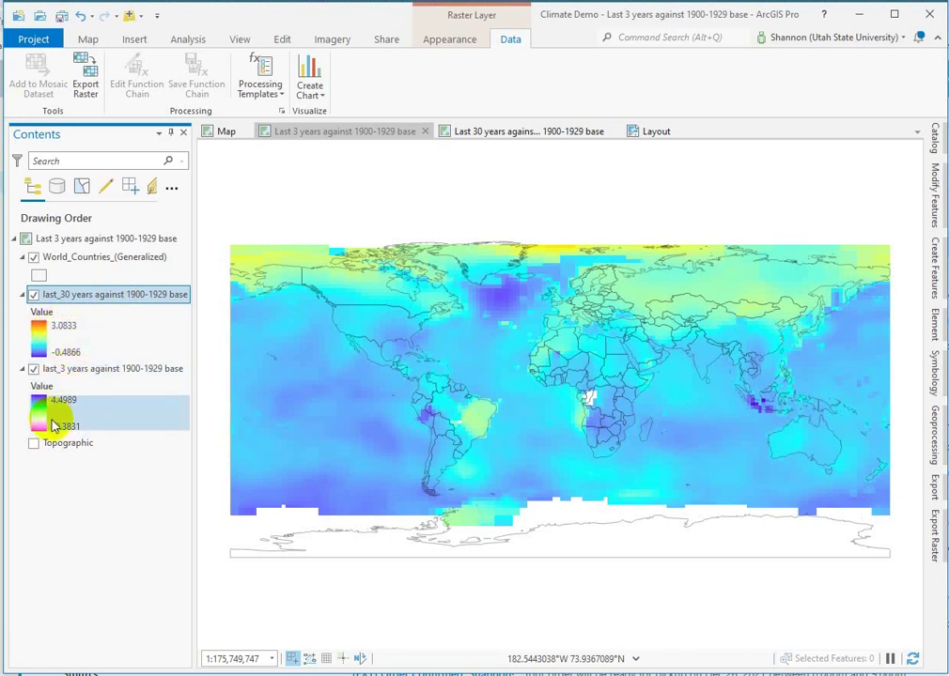
left_click(73, 372)
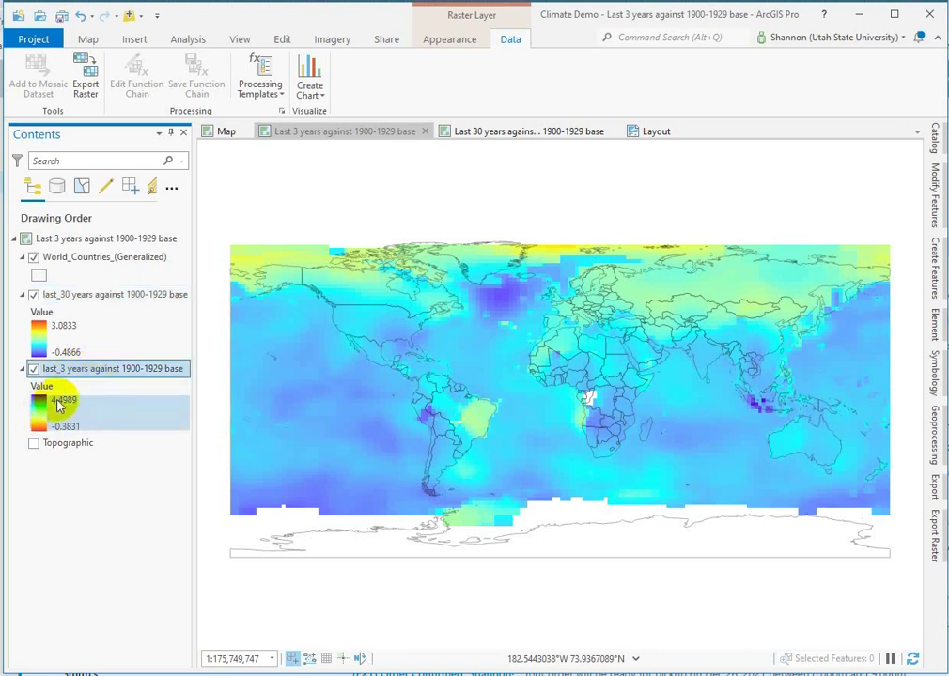
- Open symbology for the last_3 years layer, showing its -0.3831 to 4.4989 stretch
left_click(935, 381)
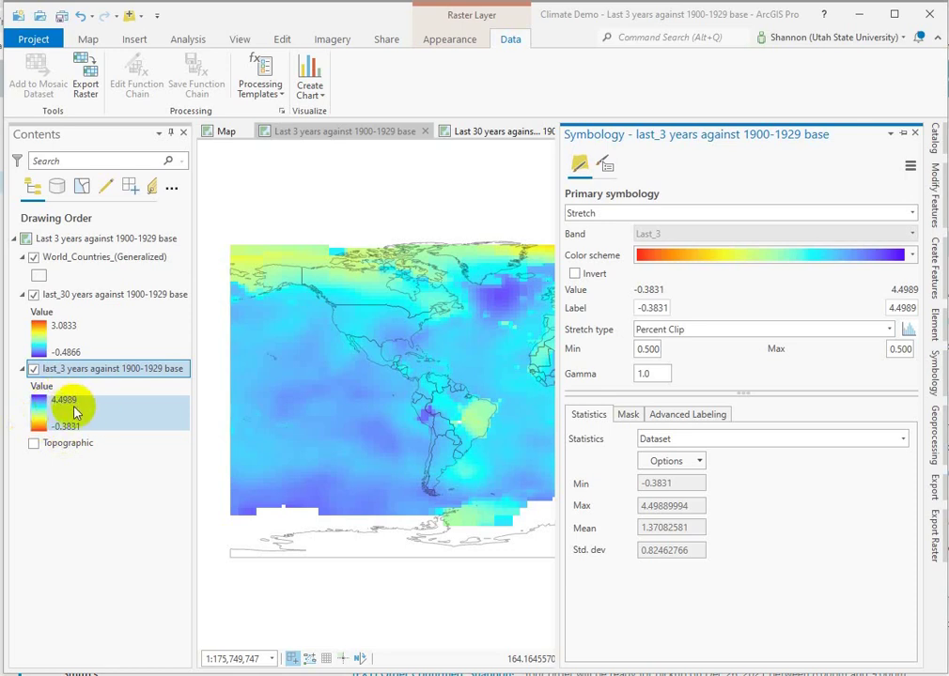
- Classify the last_3 raster into 7 classes and show its value histogram with class breaks
left_click(580, 213)
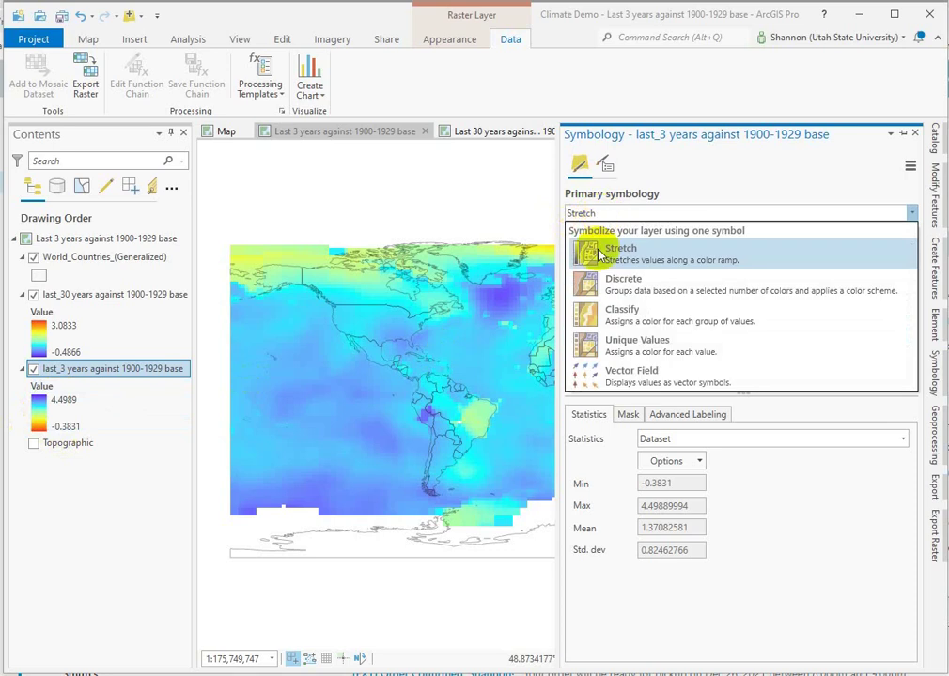
left_click(631, 312)
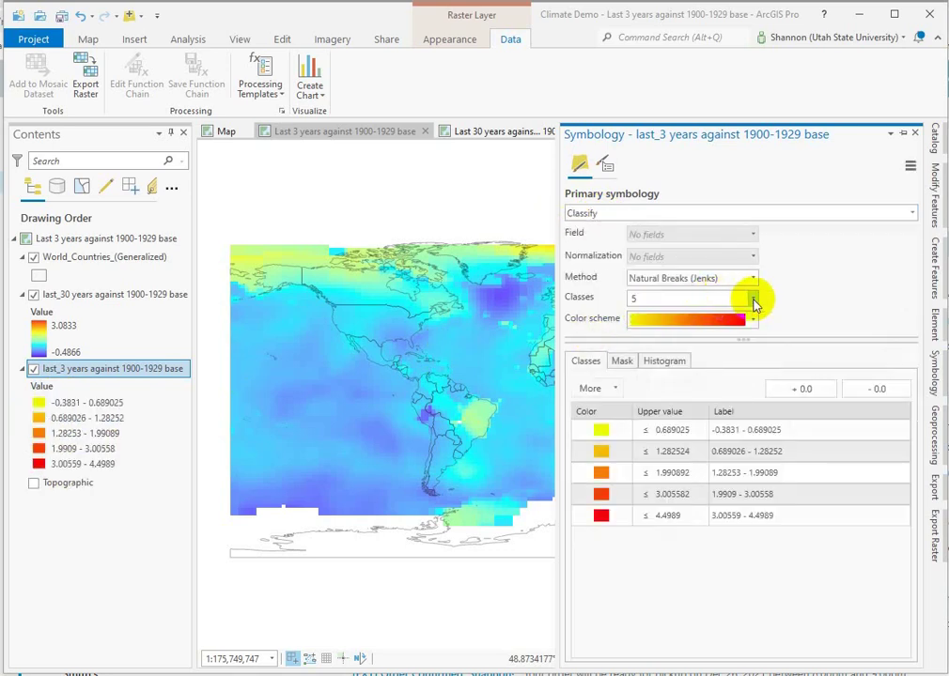
left_click(754, 299)
left_click(682, 343)
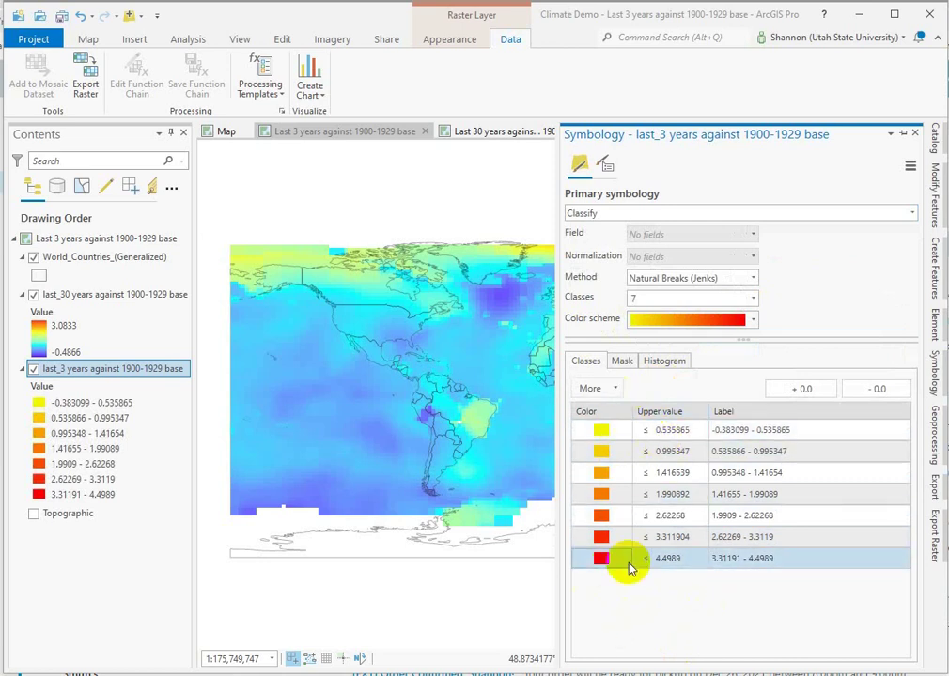
left_click(664, 365)
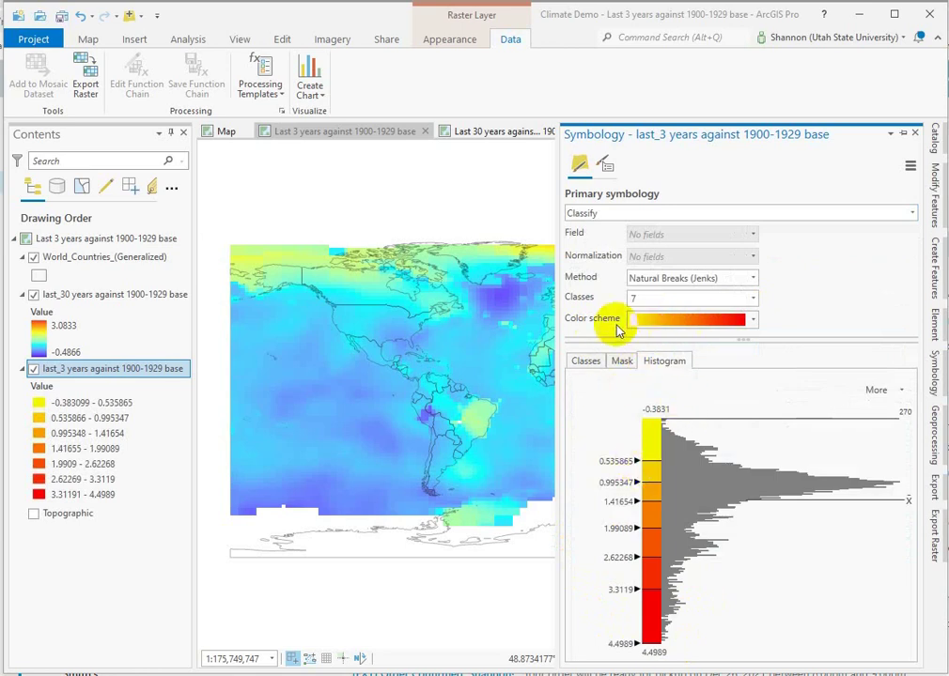
- Drag the last_3 histogram breaks to about -0.19, just above zero, 1.13425, 2.95479 and above 3.8
left_click(636, 467)
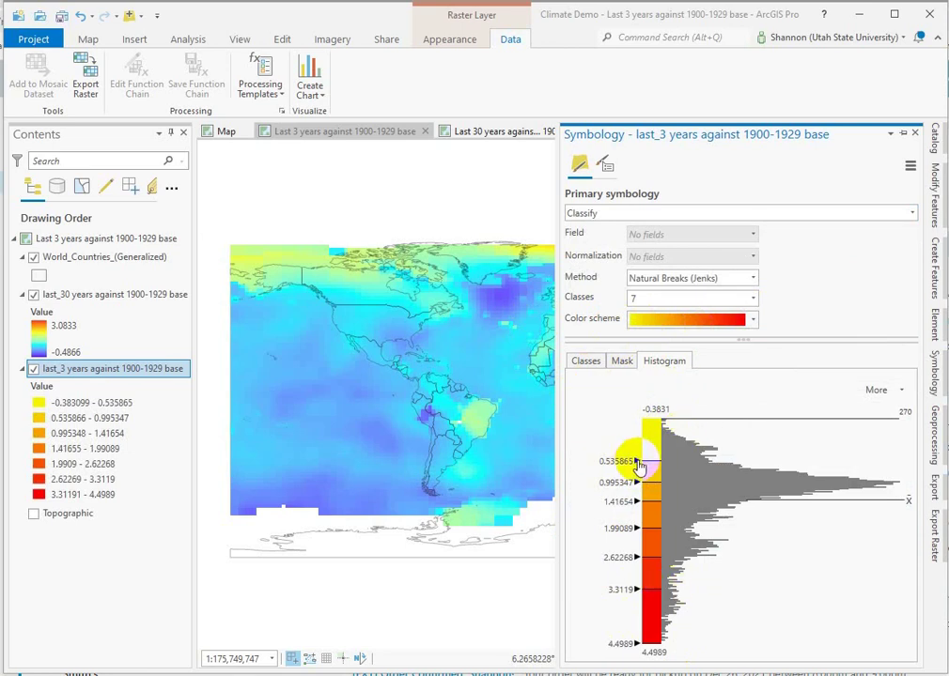
left_click_drag(638, 464, 638, 429)
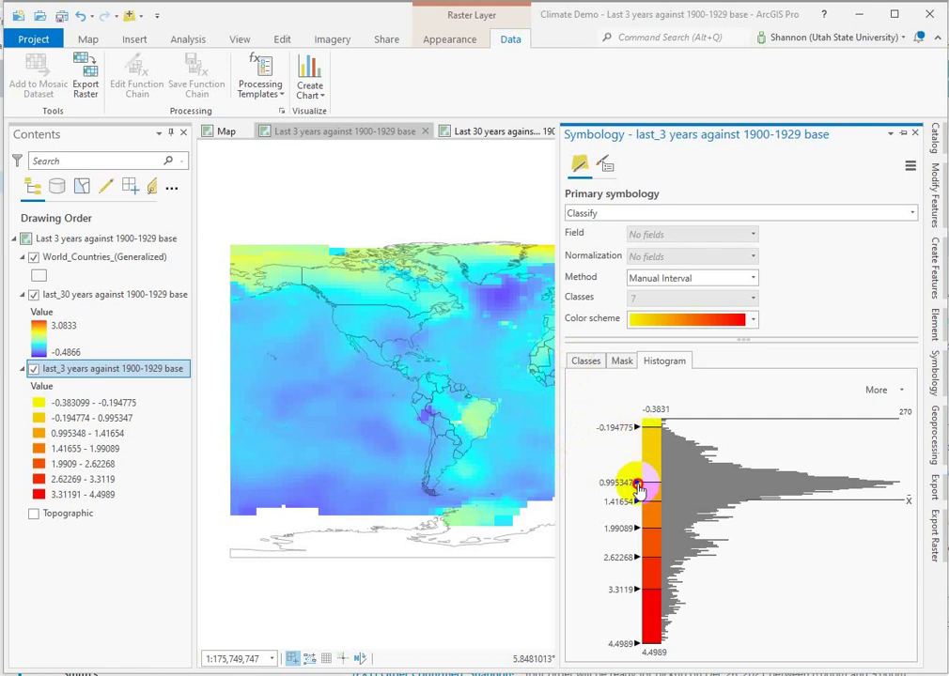
left_click_drag(638, 486, 644, 442)
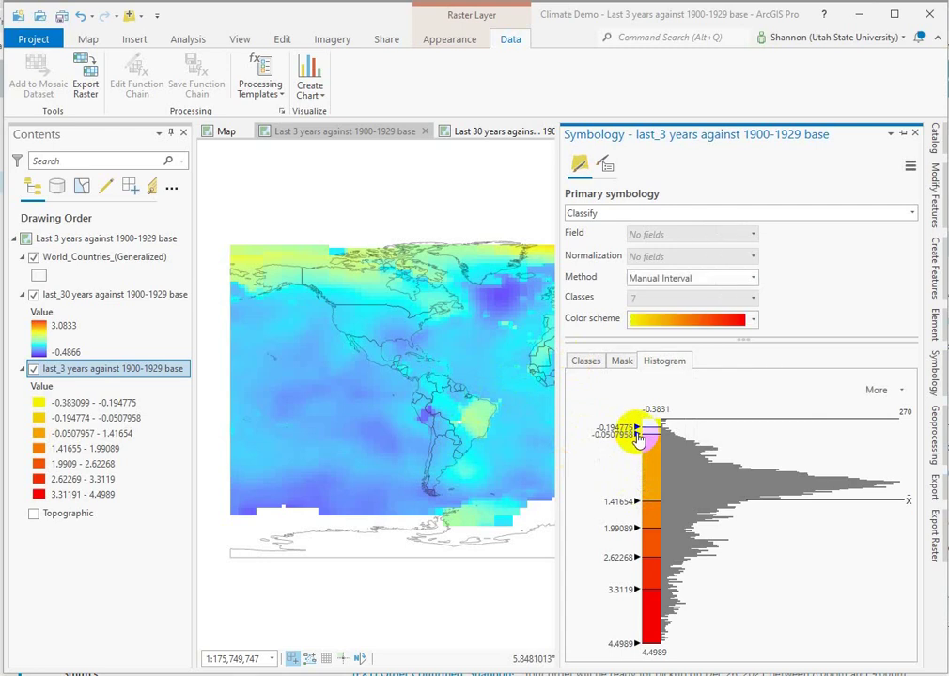
mouse_move(638, 437)
left_mouse_down()
mouse_move(638, 445)
mouse_move(637, 435)
left_mouse_up()
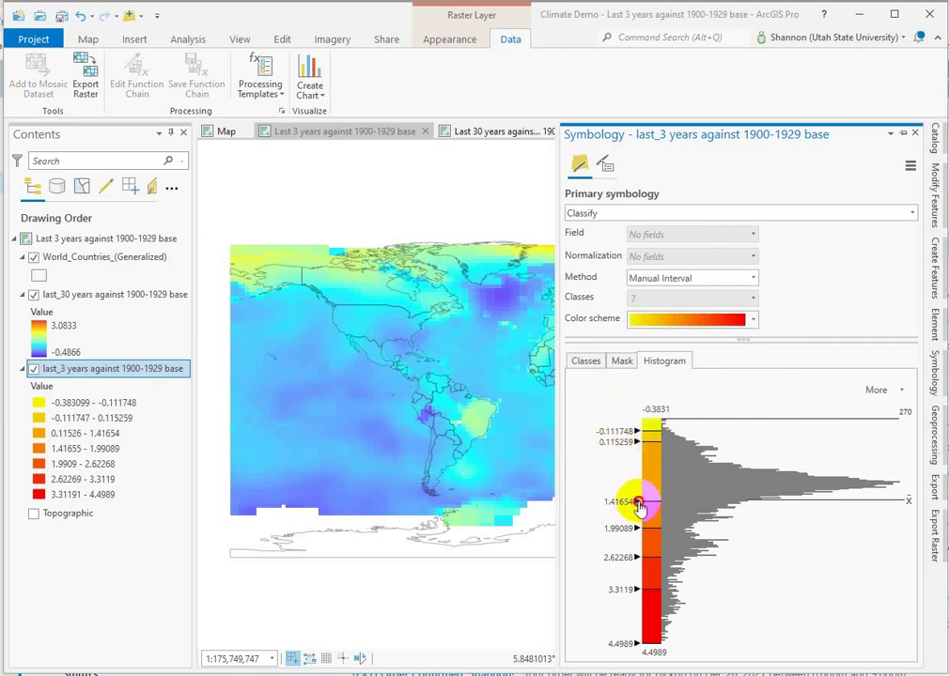
left_click_drag(638, 504, 639, 495)
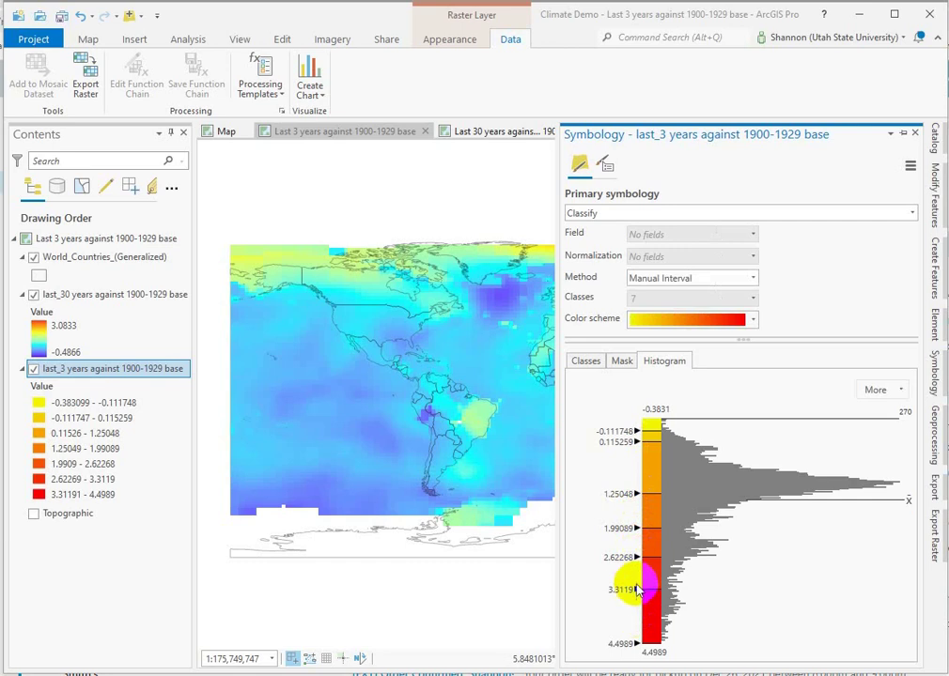
left_click_drag(637, 592, 637, 620)
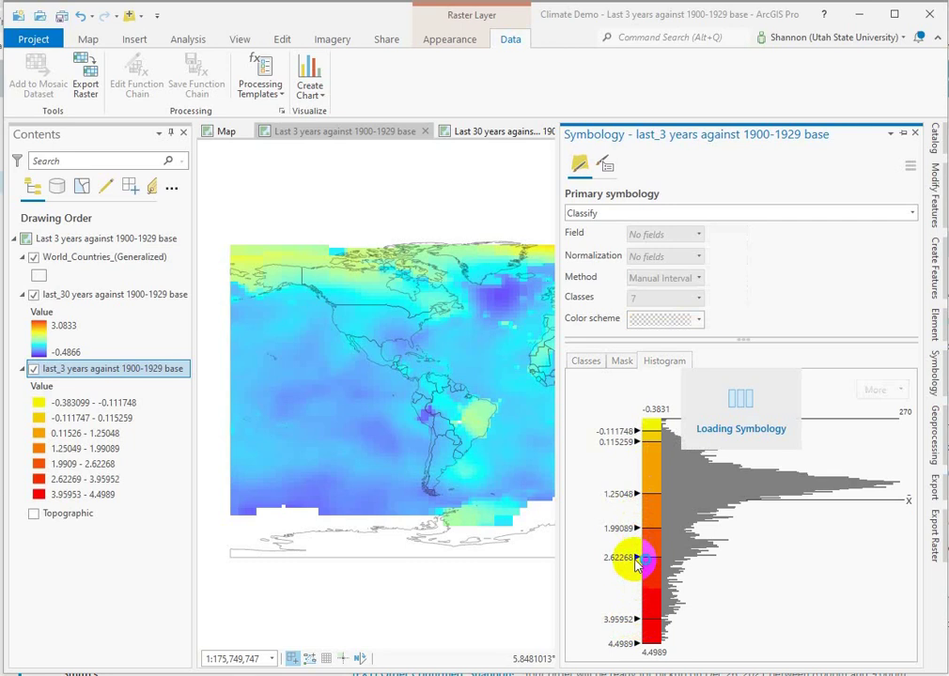
left_click_drag(639, 559, 637, 575)
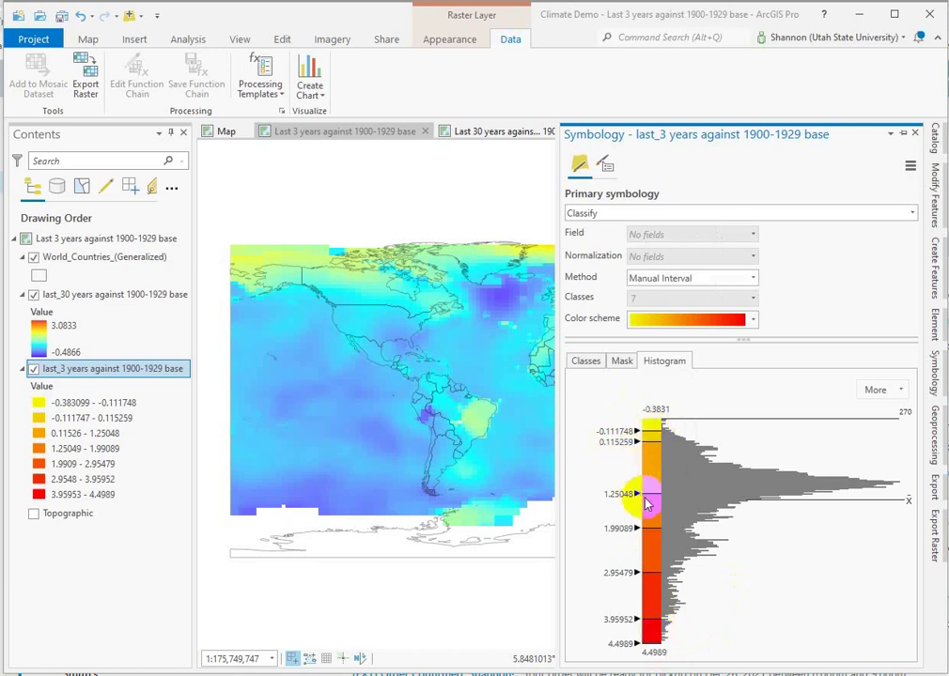
left_click_drag(639, 498, 639, 489)
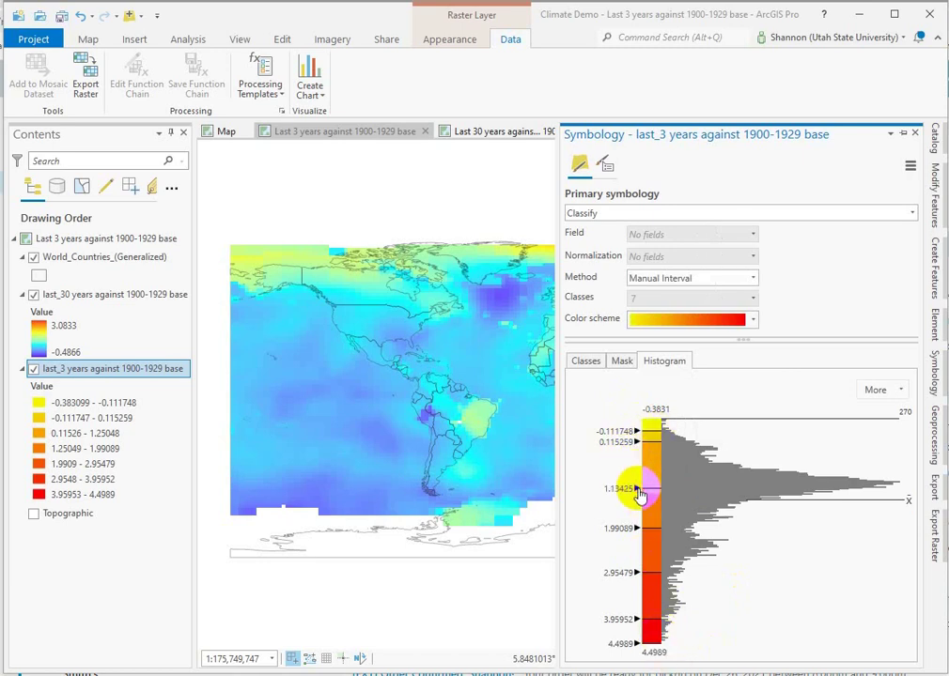
- Set the first two class upper values to -0.1 and 0.1 in the Classes table
left_click(593, 365)
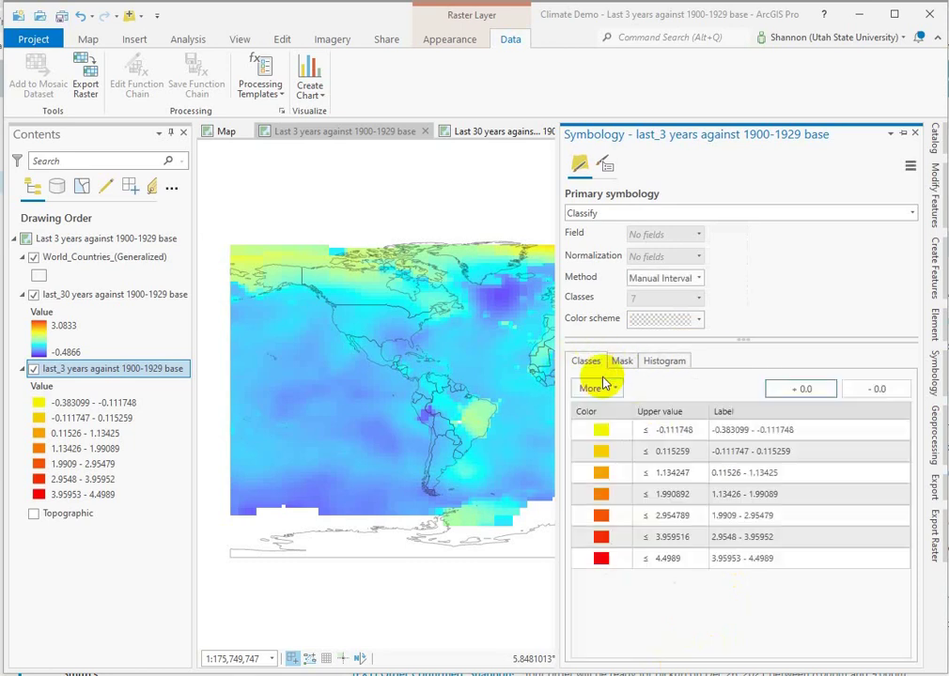
left_click(676, 430)
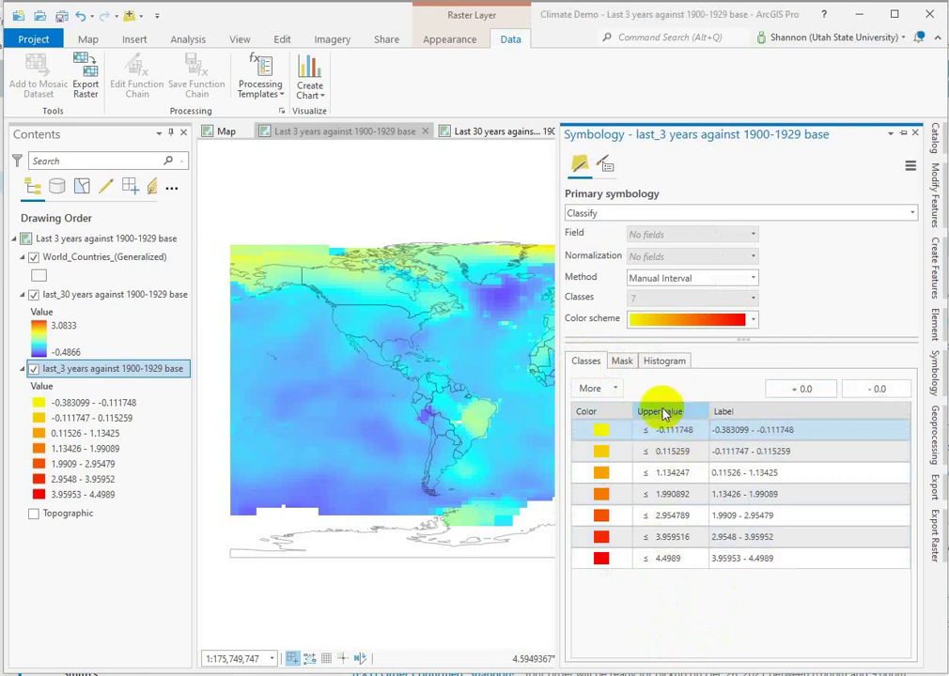
left_click(670, 433)
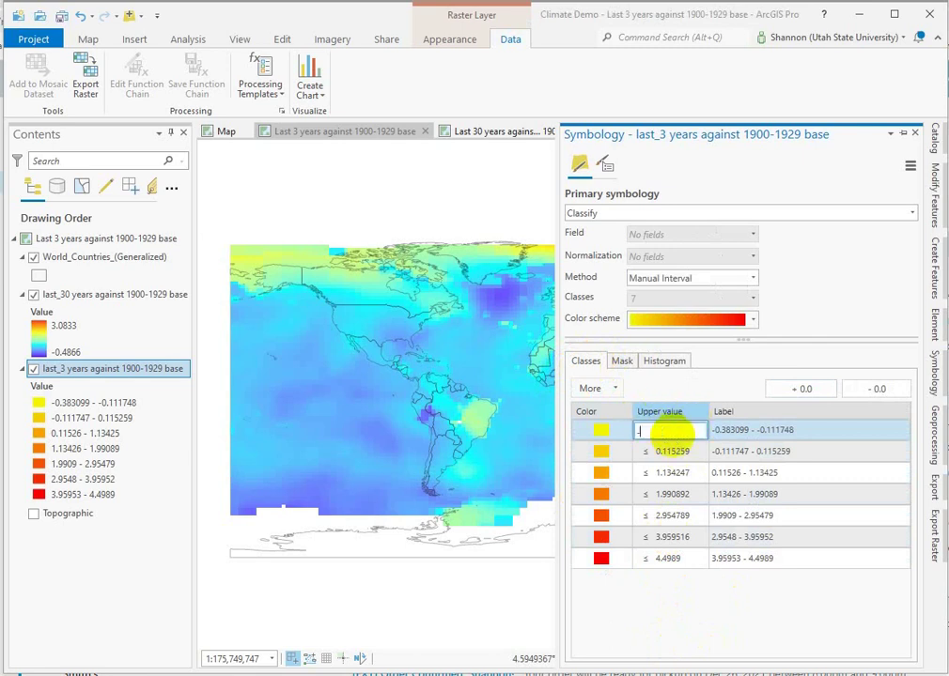
type(".1")
type("-0.1")
key("Return")
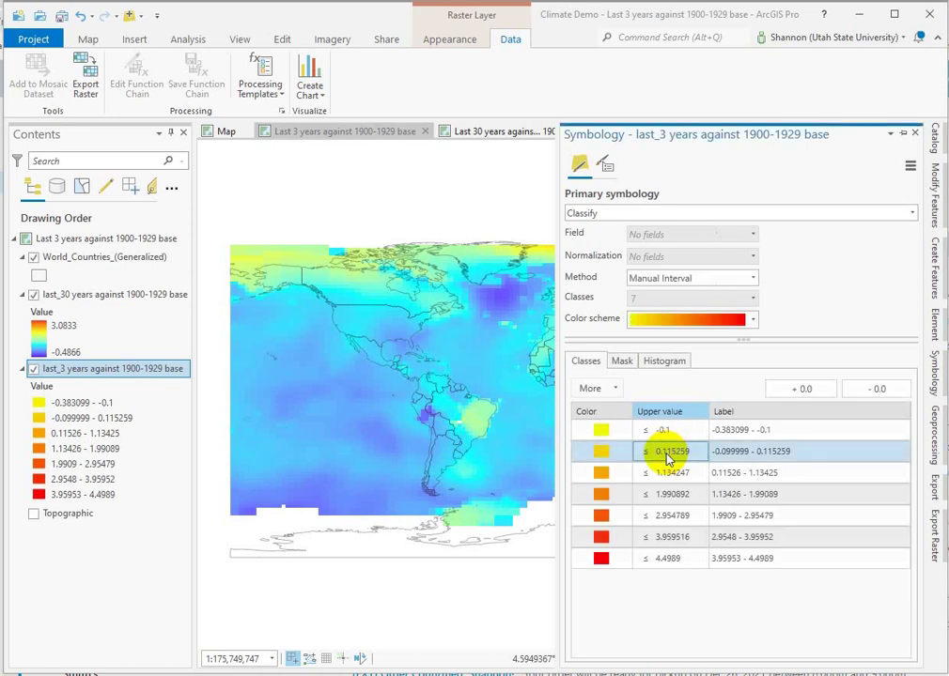
left_click(667, 454)
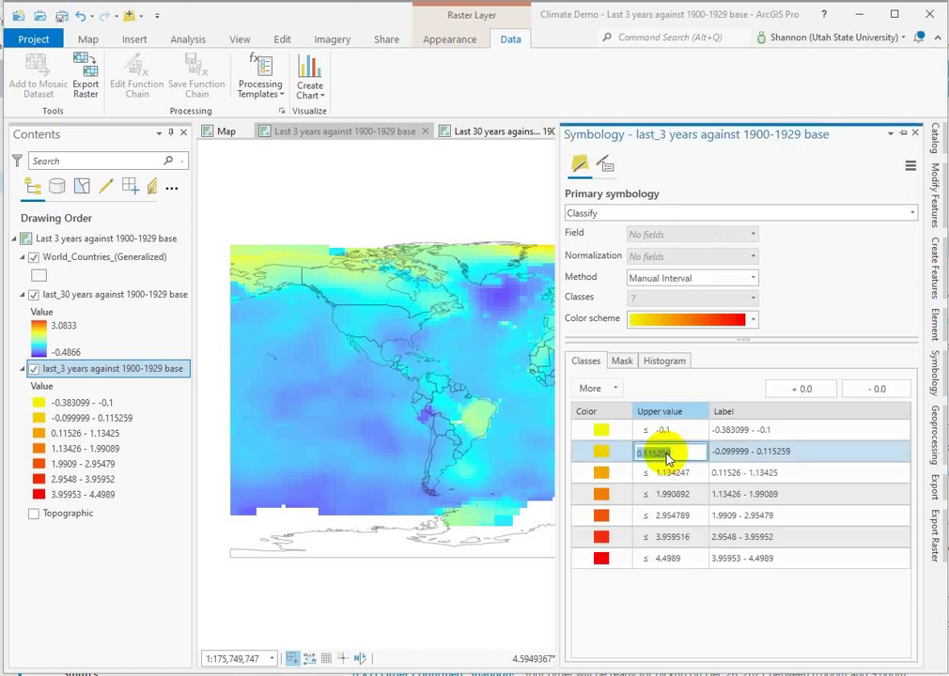
type(".1")
type("0.1")
key("Return")
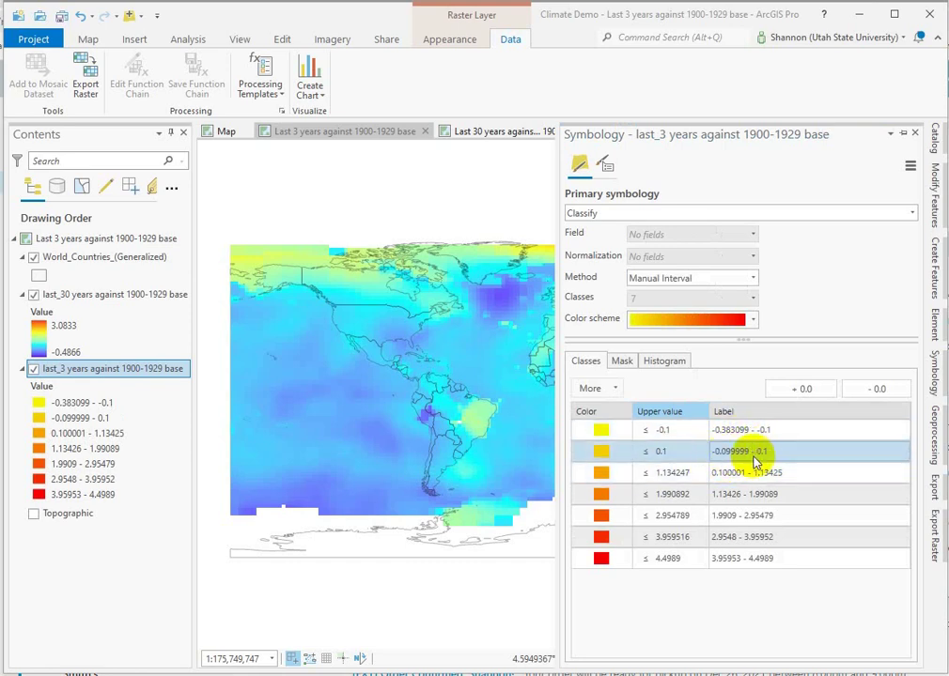
- Set the remaining class upper breaks to 1, 2, 3 and 4
double_click(667, 475)
type("1")
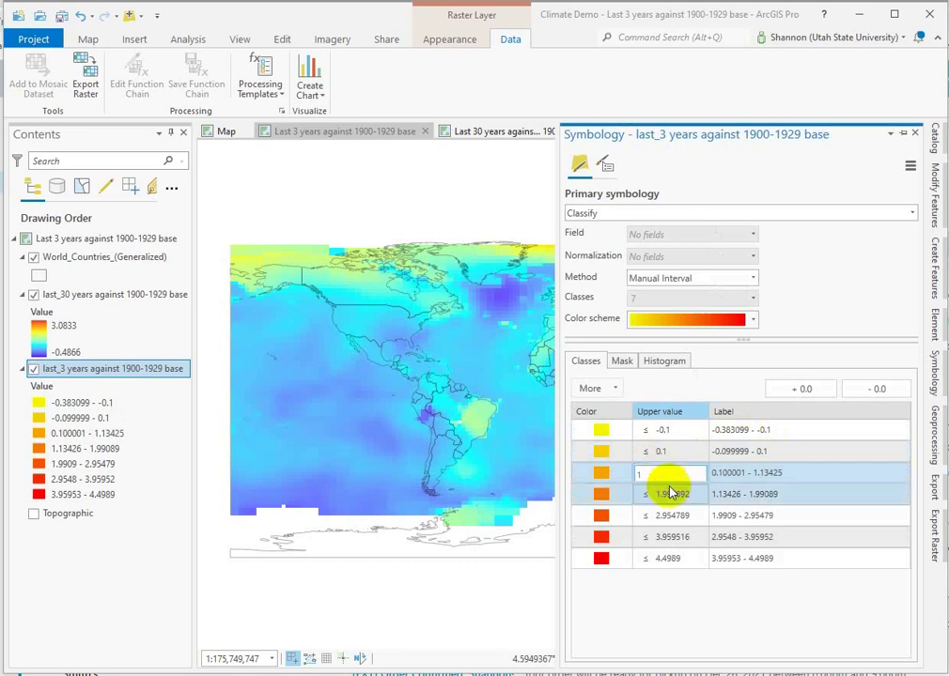
left_click(669, 494)
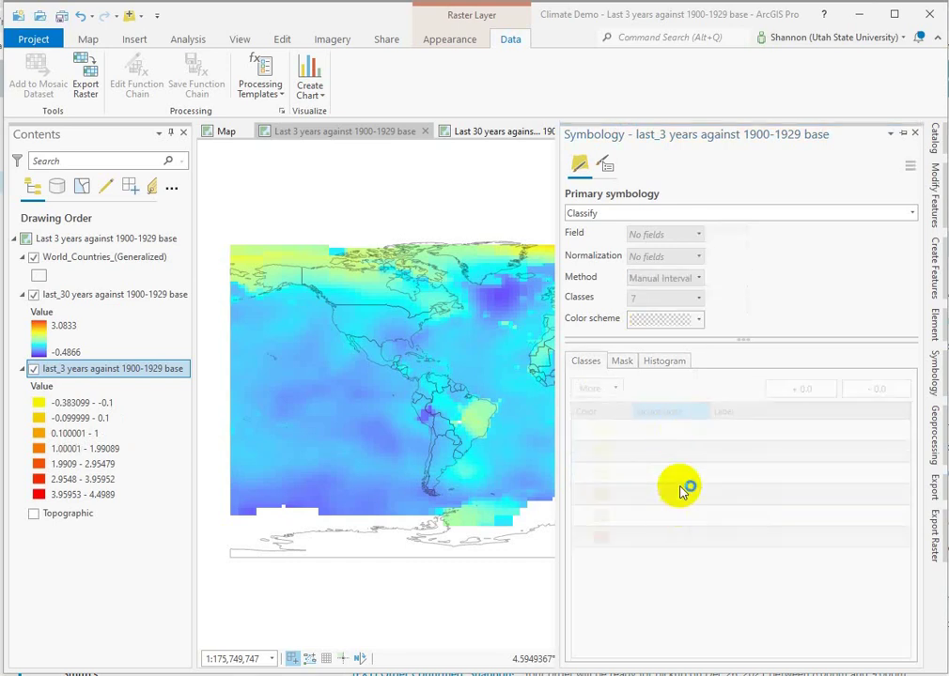
double_click(672, 496)
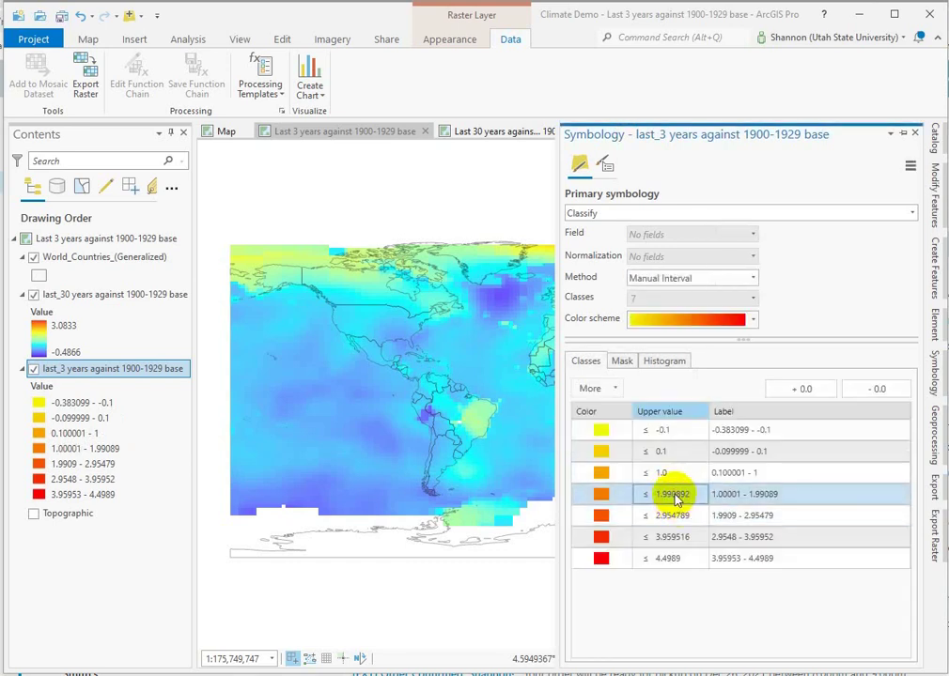
double_click(673, 497)
left_click(674, 515)
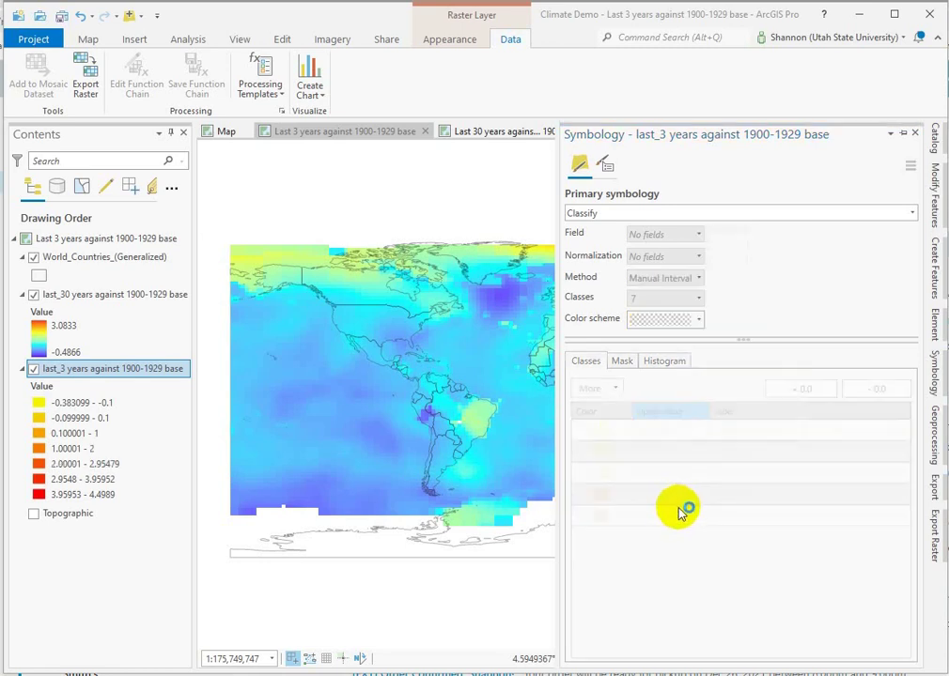
double_click(676, 516)
double_click(677, 516)
left_click(667, 538)
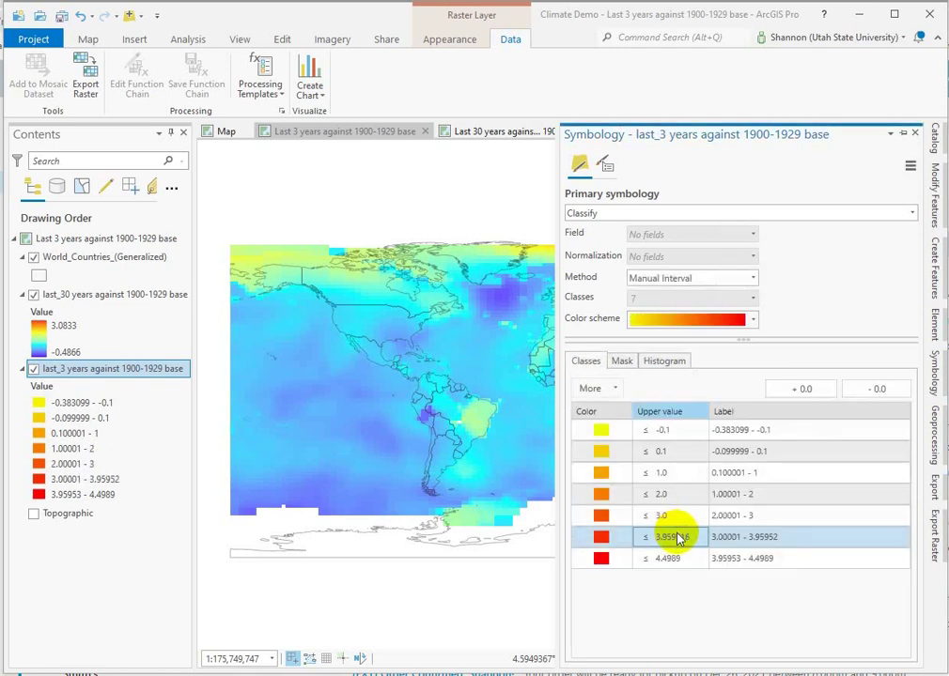
double_click(676, 537)
type("4")
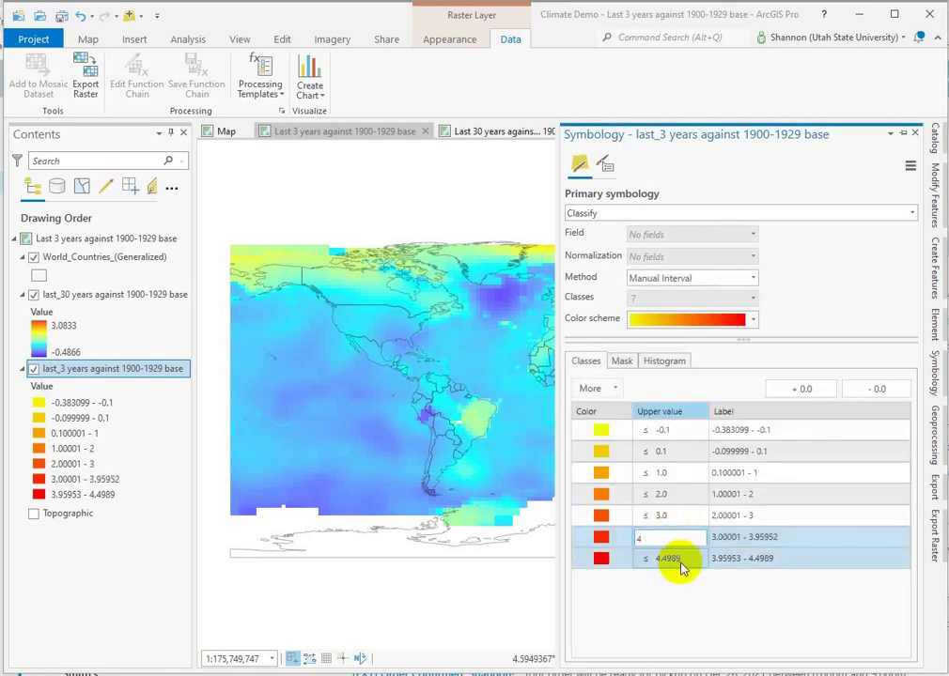
left_click(669, 559)
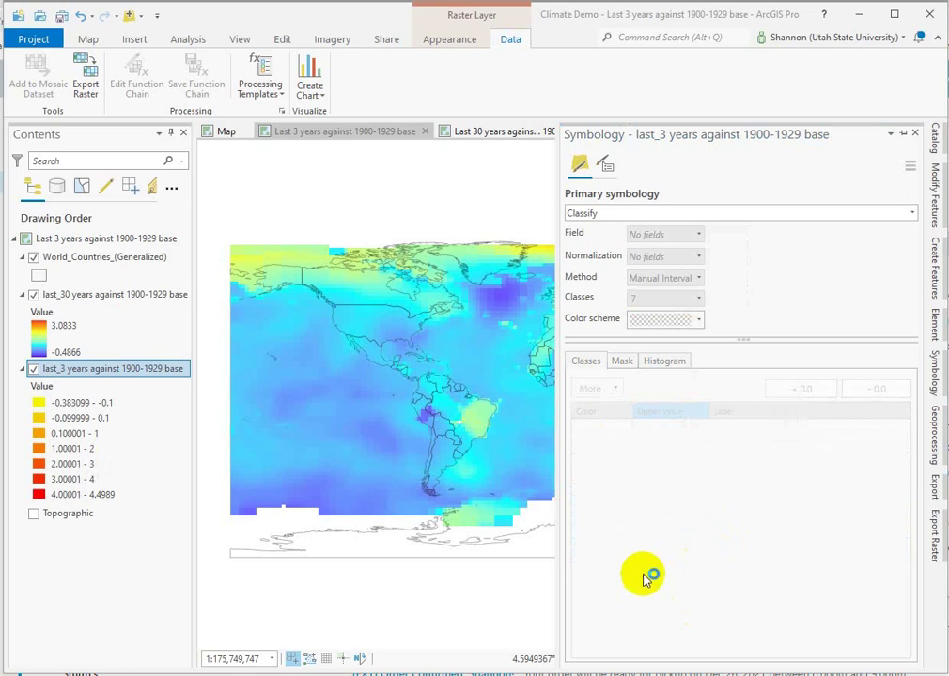
left_click(672, 561)
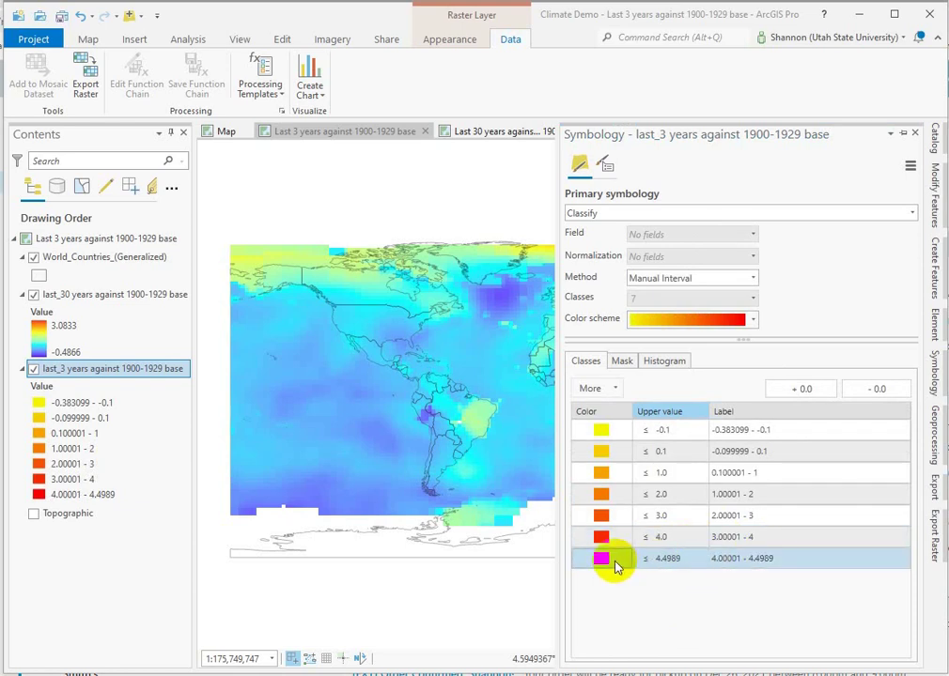
- Apply a red-to-blue colour ramp to the last_3 classes
left_click(752, 320)
left_click_drag(750, 343, 747, 560)
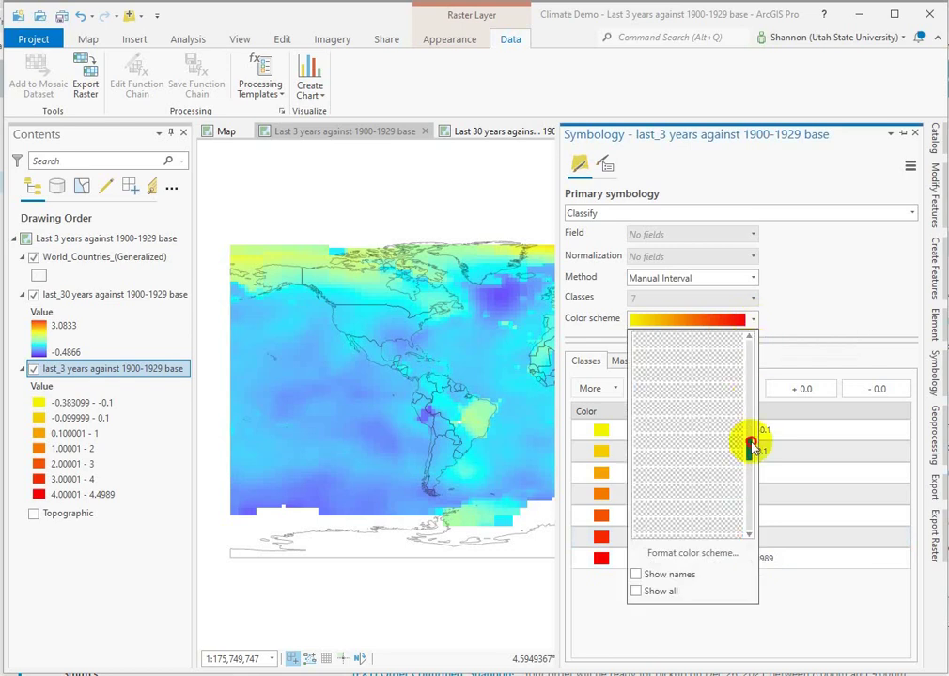
scroll(754, 406, "up", 5)
left_click(737, 340)
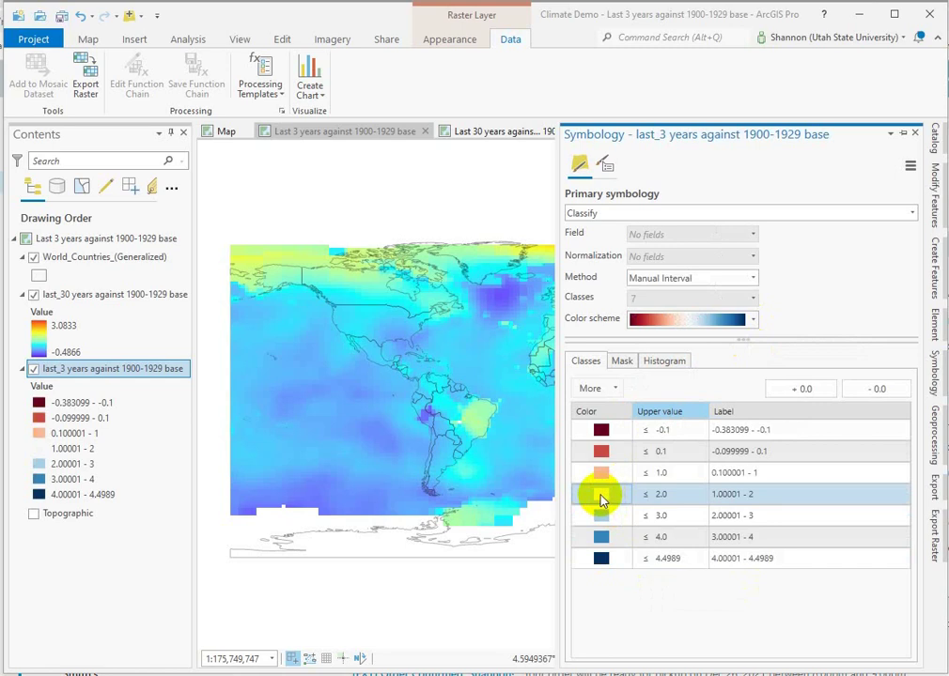
- Colour the near-zero class white and the 0.1–1 class light yellow
left_click(601, 452)
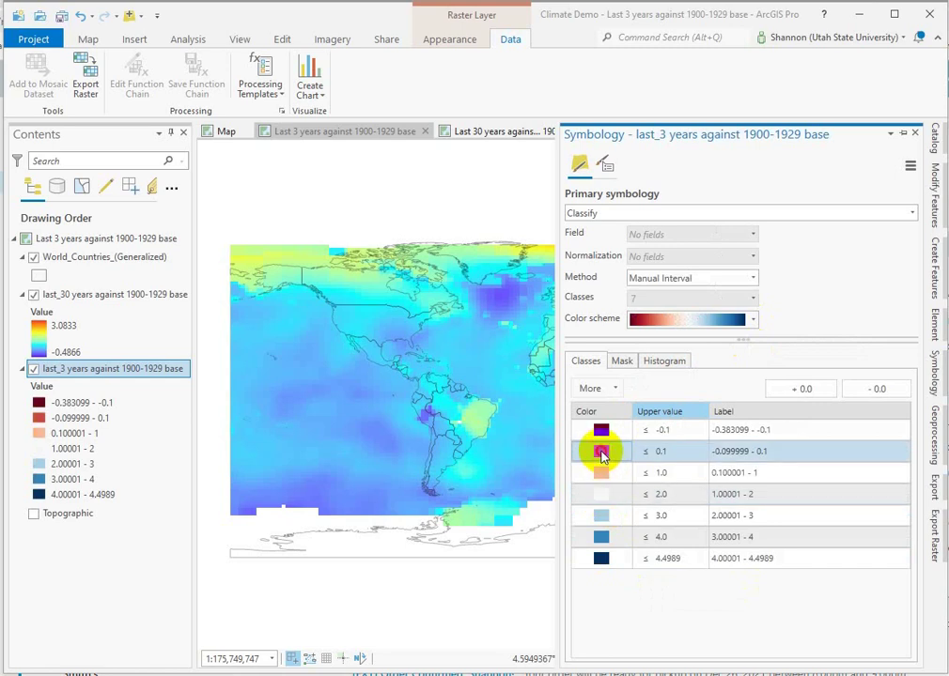
left_click(602, 453)
left_click(584, 448)
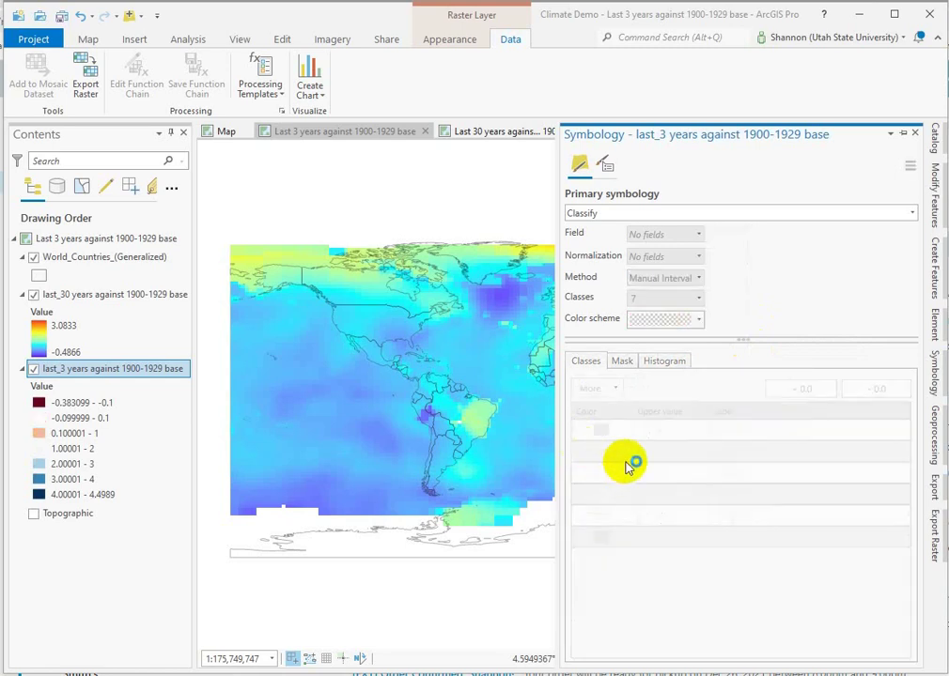
left_click(758, 452)
left_click(608, 477)
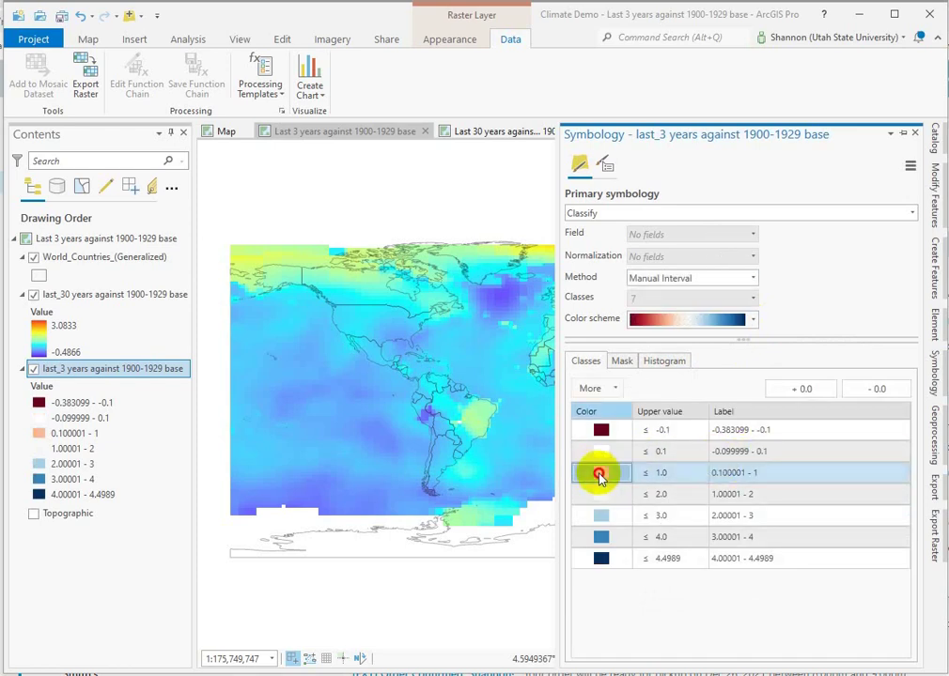
left_click(602, 475)
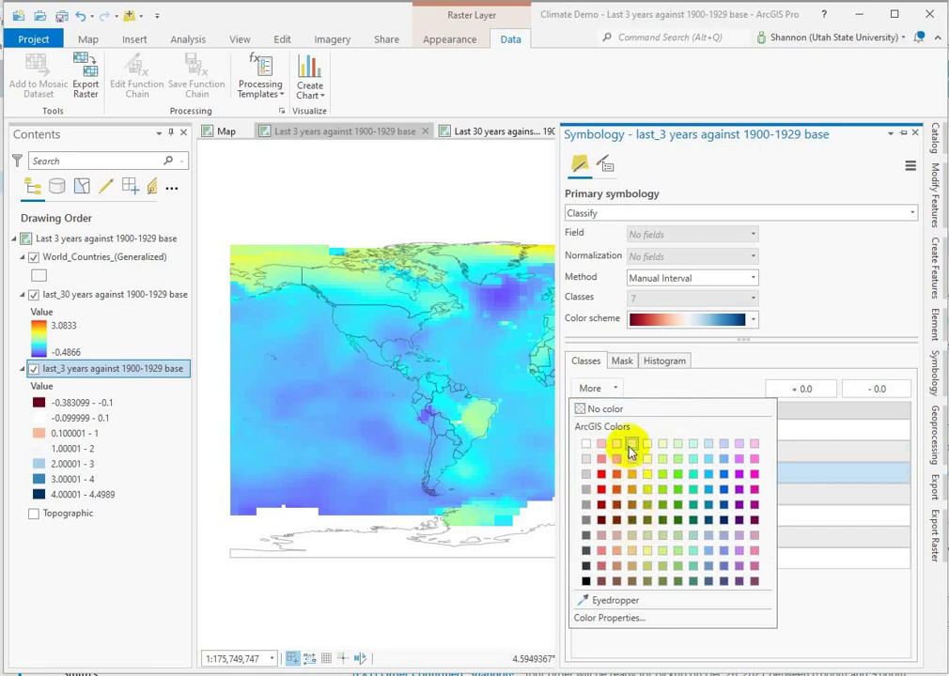
left_click(632, 445)
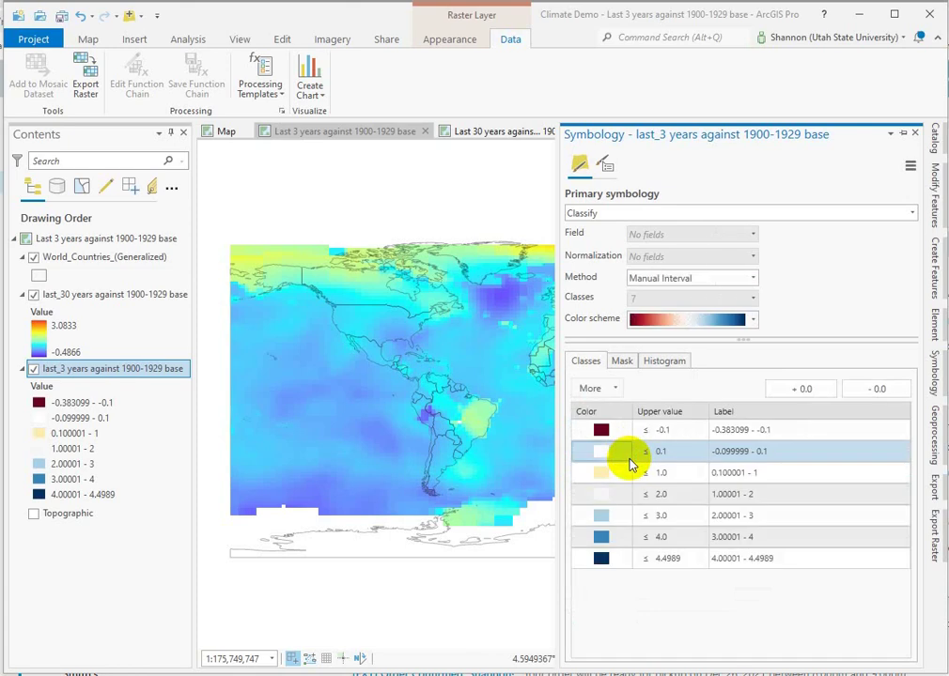
- Colour the 1–2, 2–3, 3–4 and top classes orange, olive-brown, brown and near-black
left_click(603, 496)
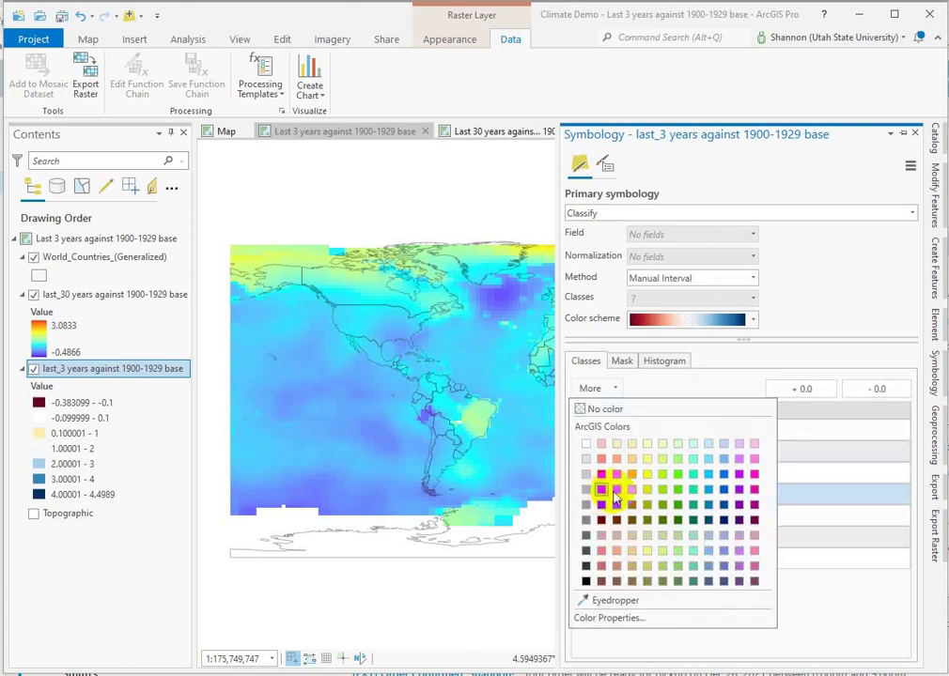
left_click(639, 474)
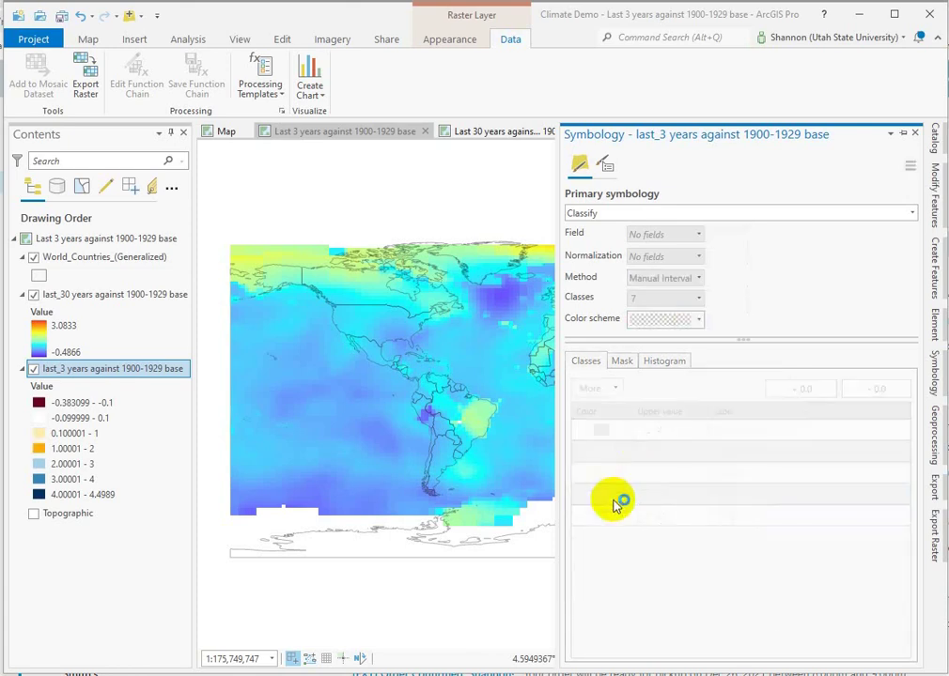
left_click(603, 572)
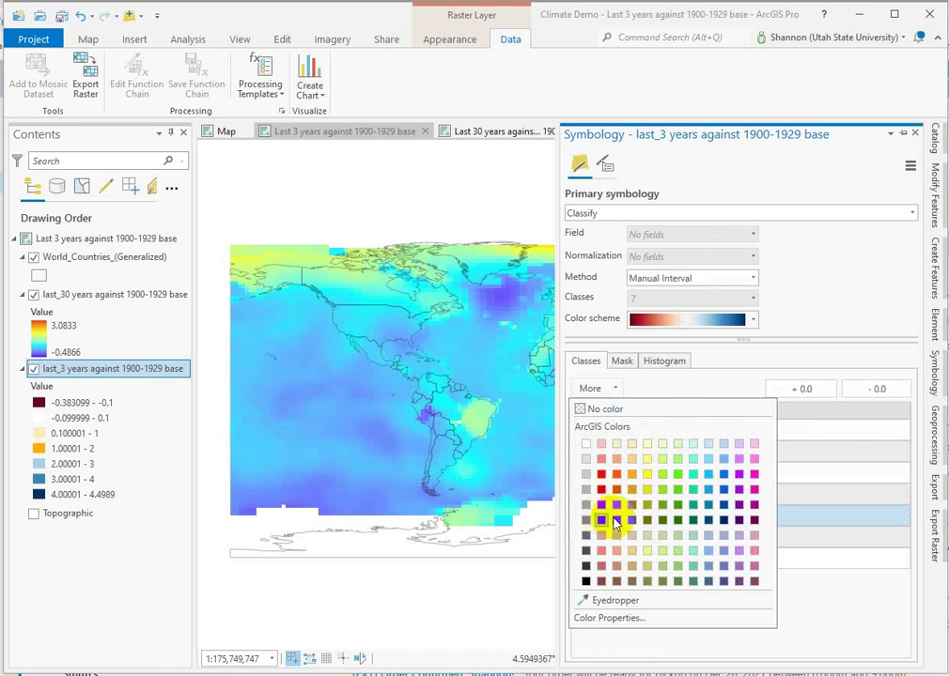
left_click(639, 512)
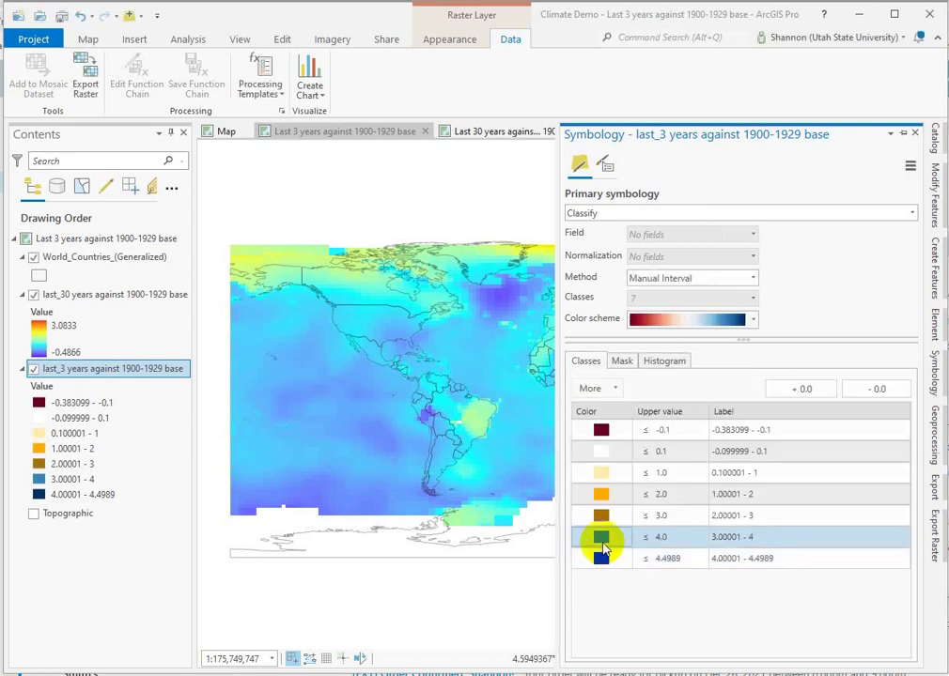
left_click(601, 542)
left_click(633, 537)
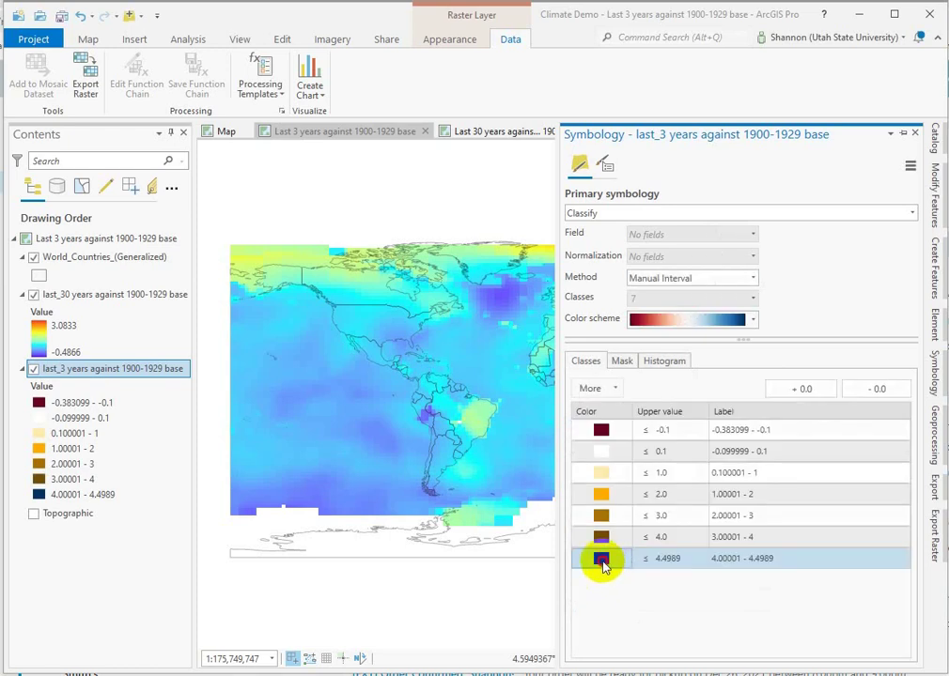
left_click(602, 560)
left_click(647, 581)
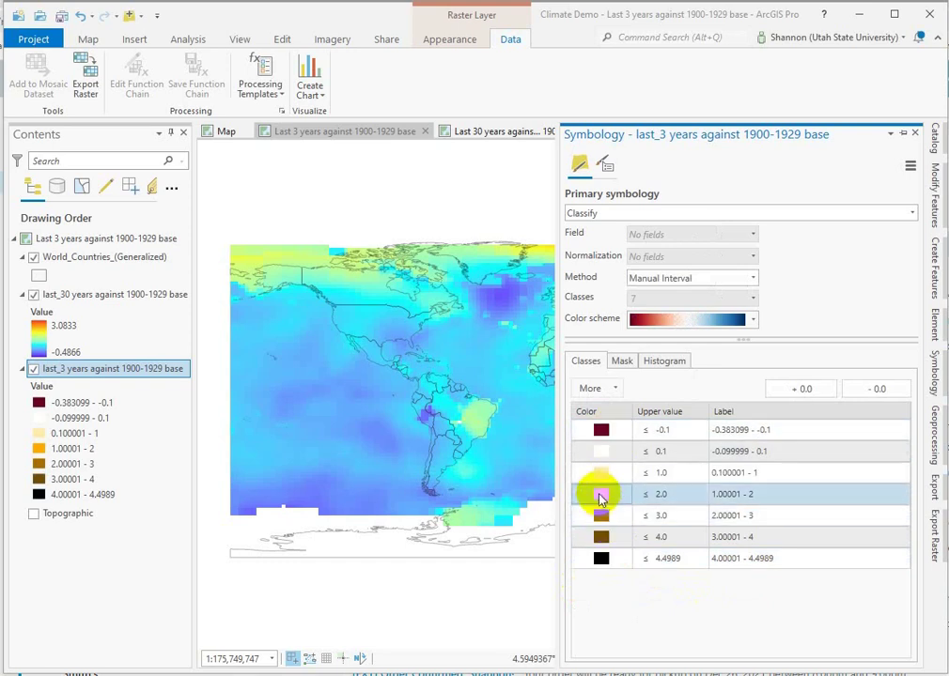
left_click(599, 495)
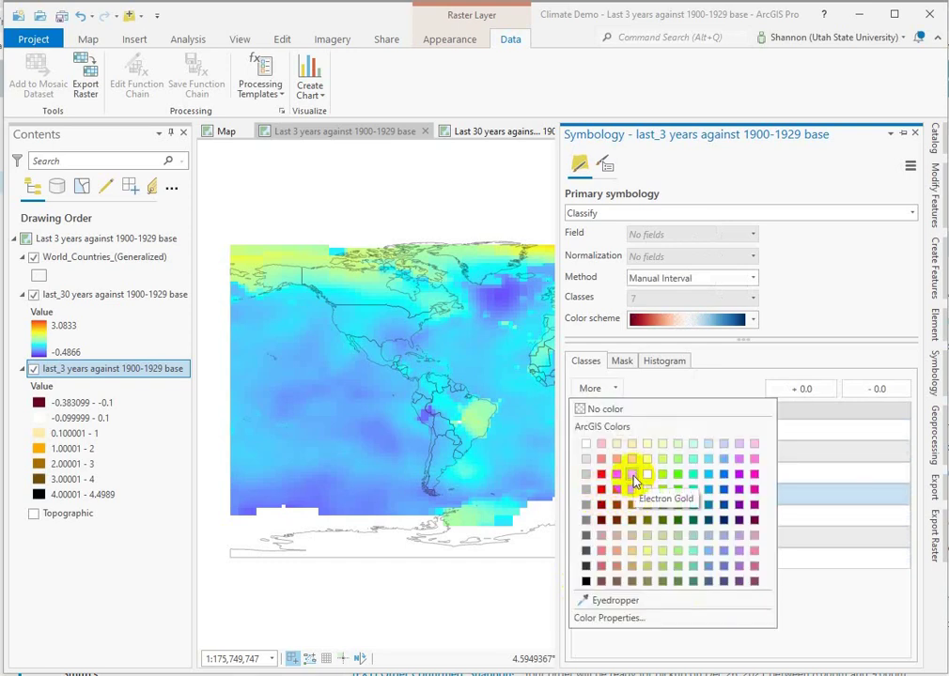
- Tone the 1–2 class orange to golden E09E1A (HSV 40°, ~88%, ~88%)
left_click(620, 619)
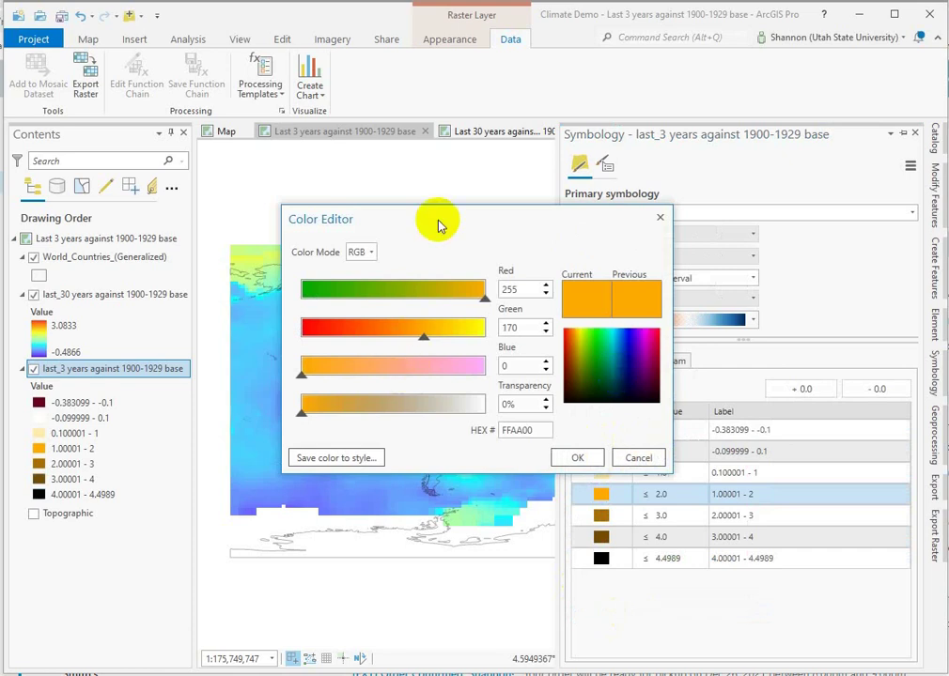
left_click(372, 252)
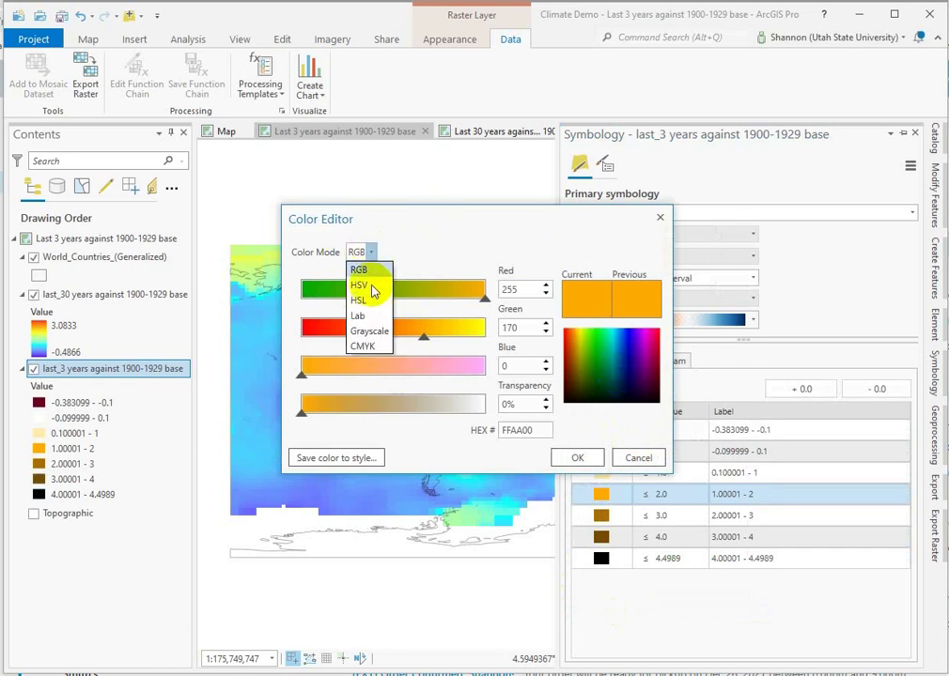
left_click(360, 285)
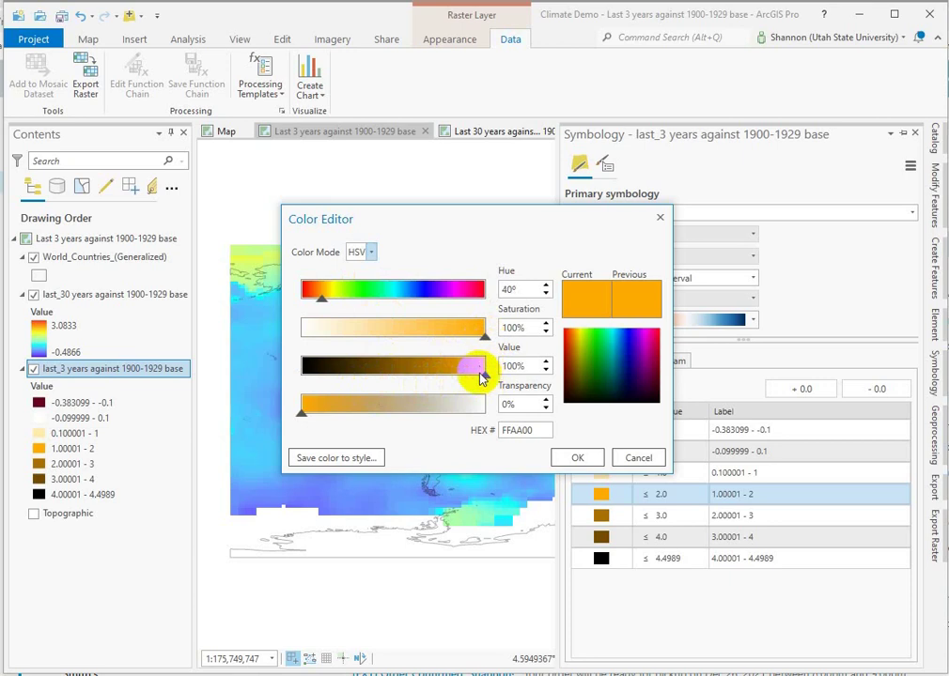
left_click_drag(486, 379, 470, 384)
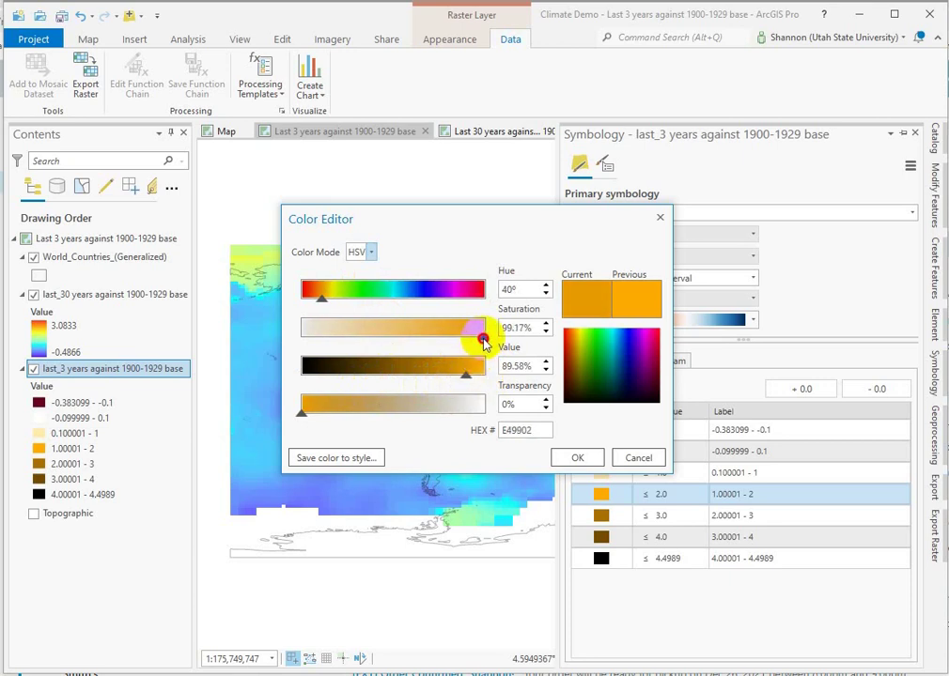
left_click_drag(478, 343, 464, 340)
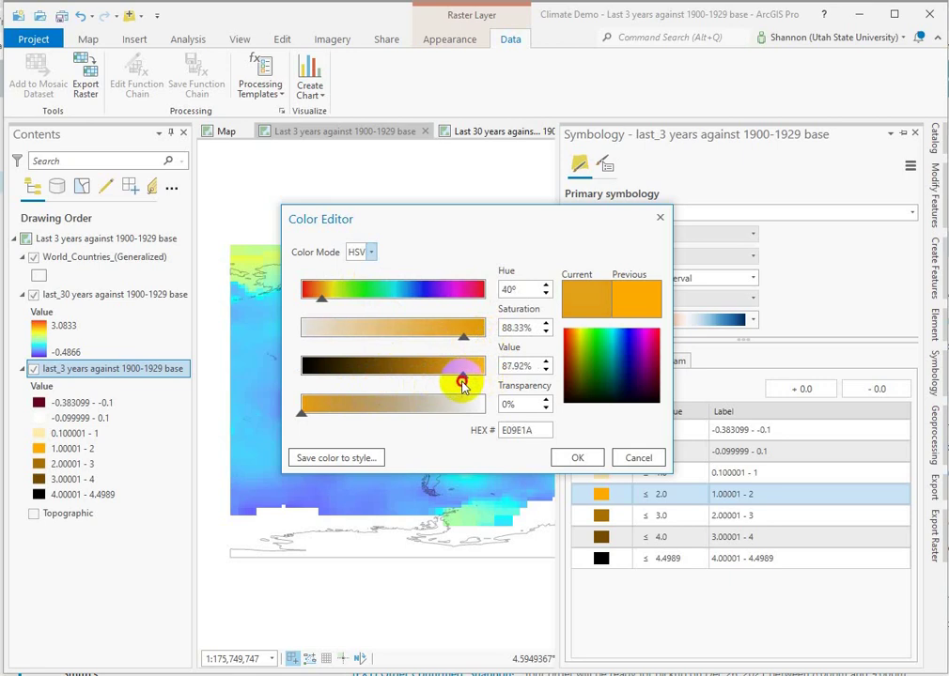
left_click(571, 457)
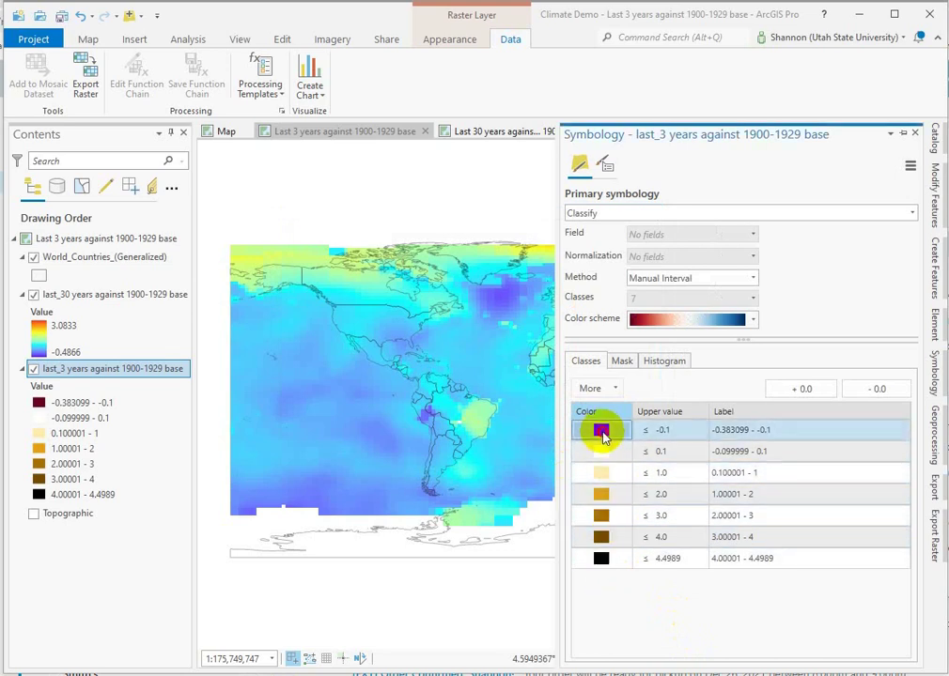
- Colour the coolest class Sodalite Blue, then lower its HSV value to about 91%
left_click(601, 429)
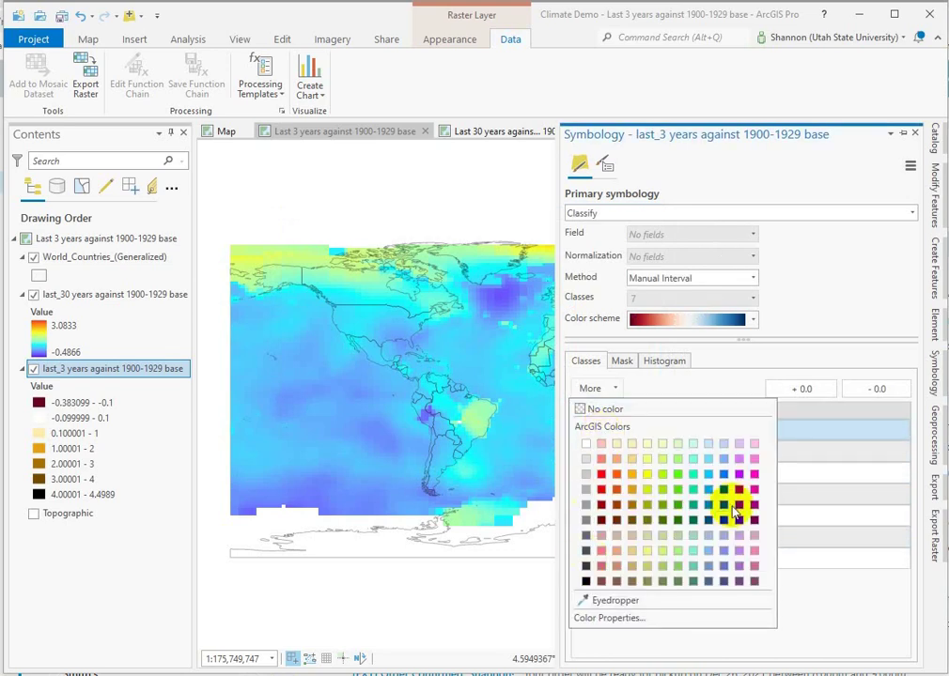
left_click(707, 444)
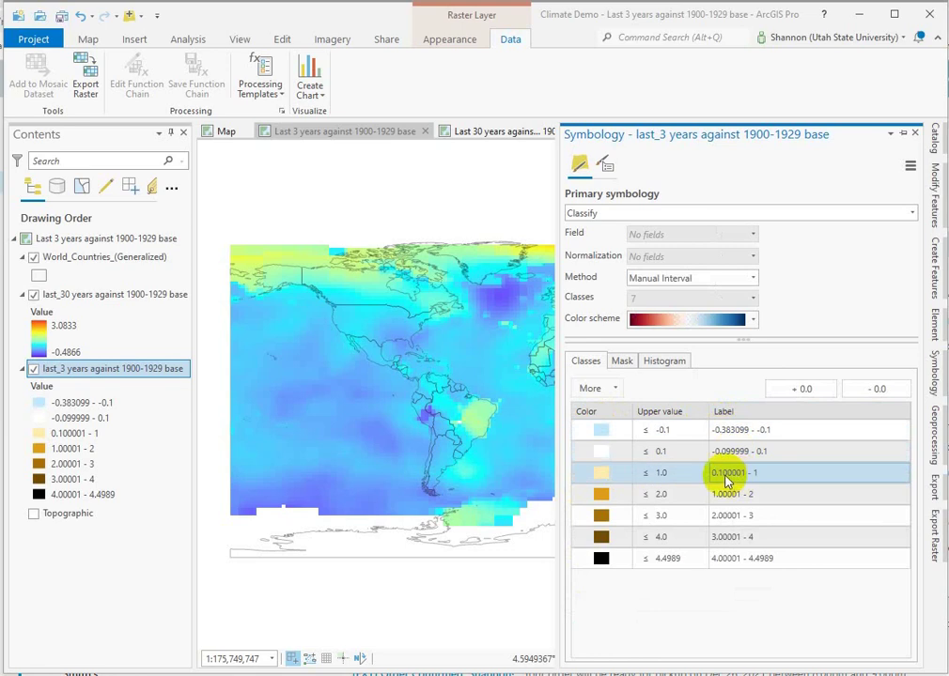
left_click(604, 432)
left_click(639, 618)
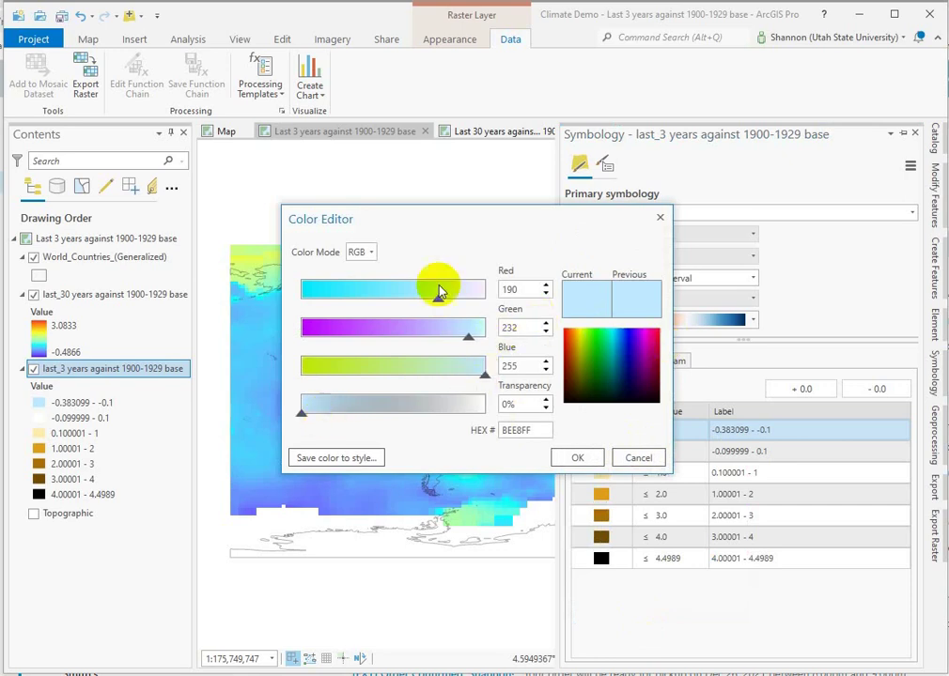
left_click(367, 254)
left_click(364, 278)
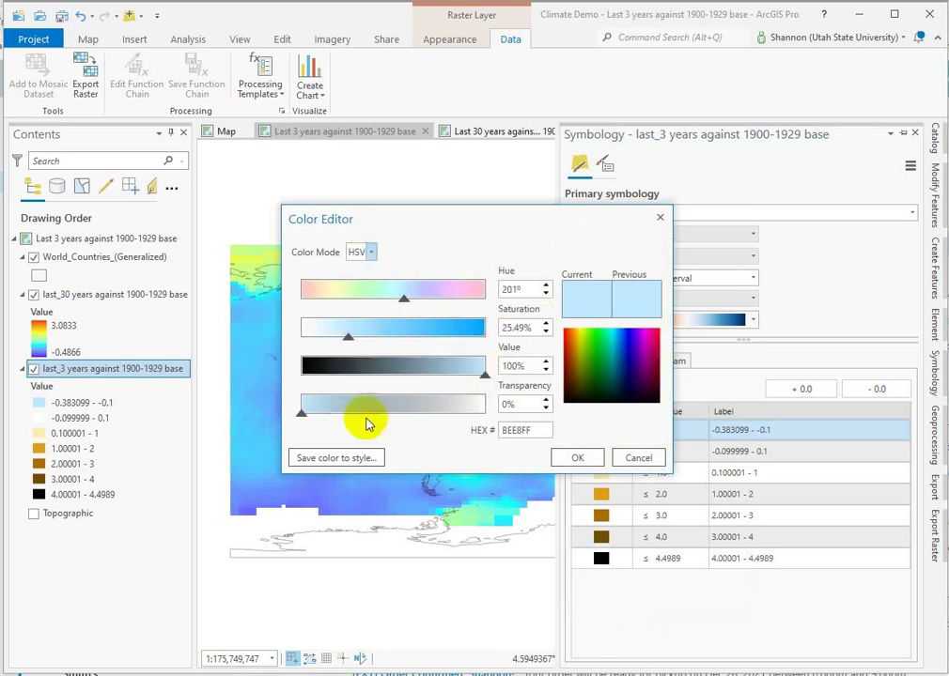
left_click_drag(481, 376, 469, 376)
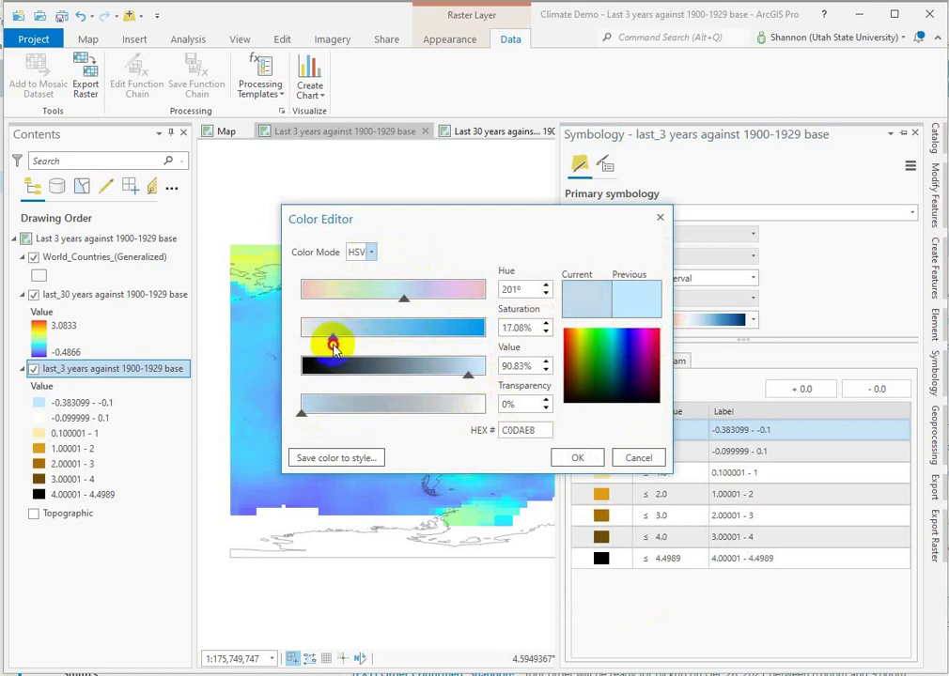
left_click(577, 457)
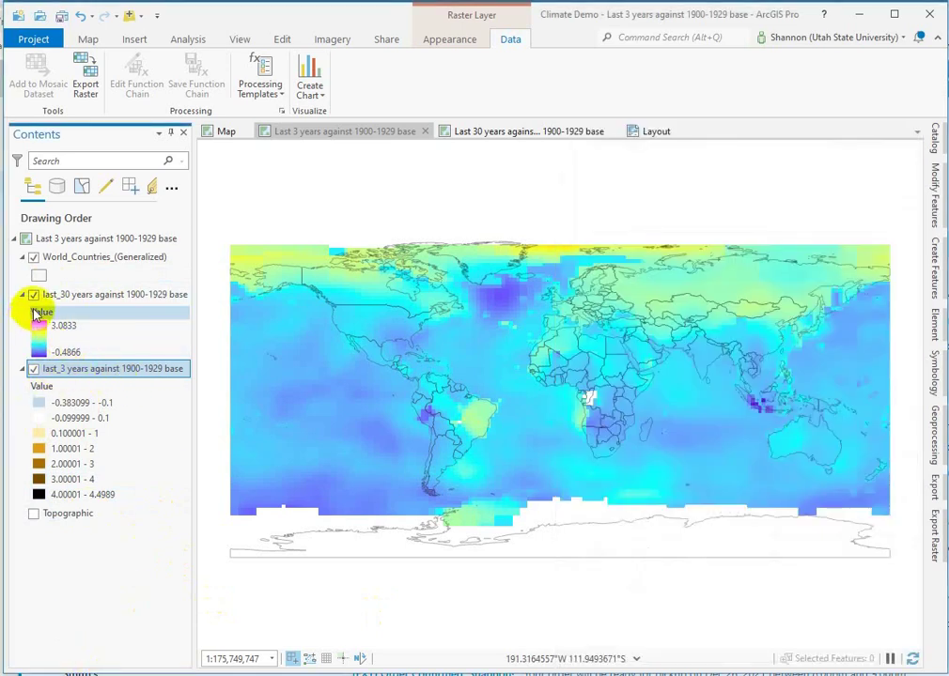
left_click(34, 294)
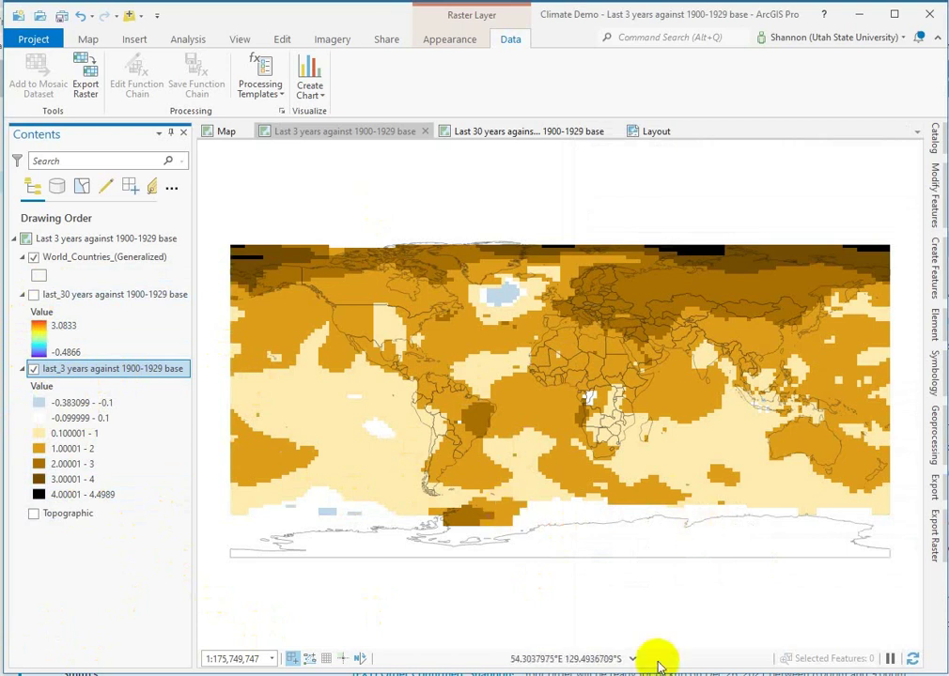
scroll(38, 327, "down", 2)
scroll(39, 319, "down", 2)
scroll(33, 347, "down", 1)
scroll(38, 352, "down", 1)
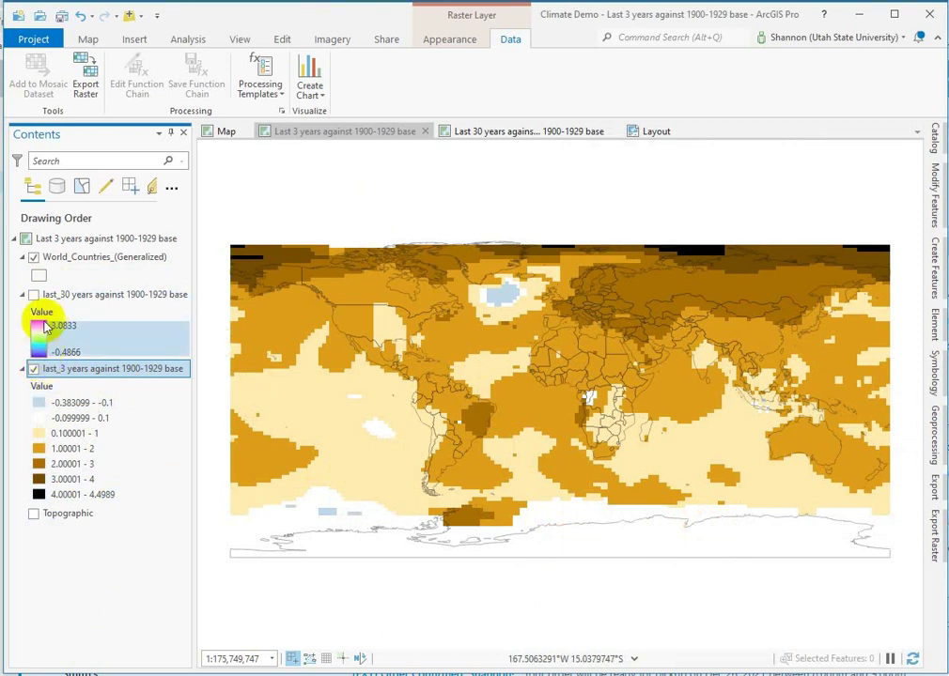
scroll(41, 327, "up", 1)
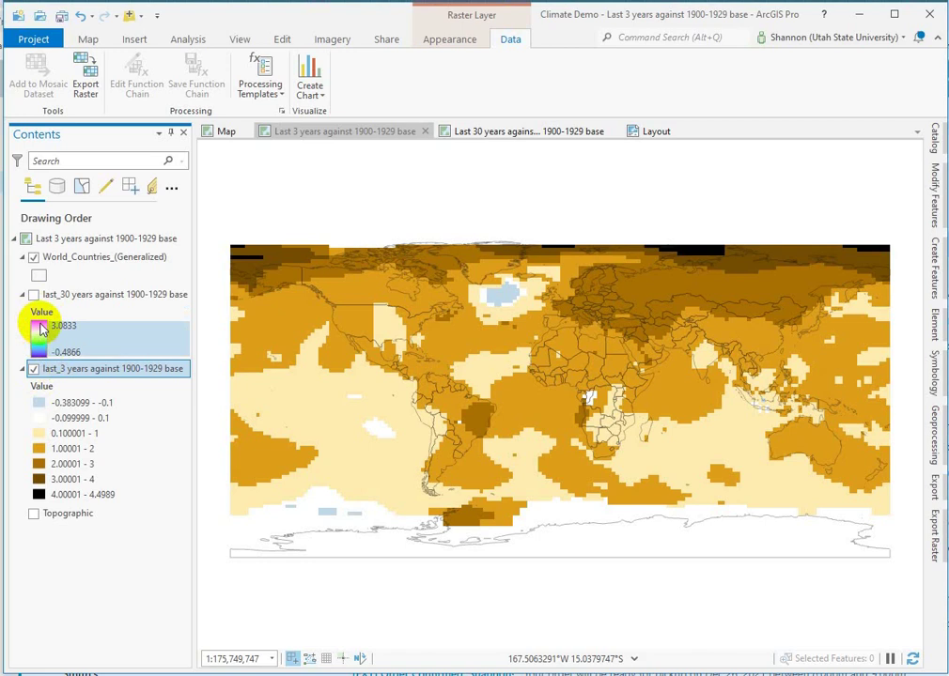
scroll(40, 328, "down", 1)
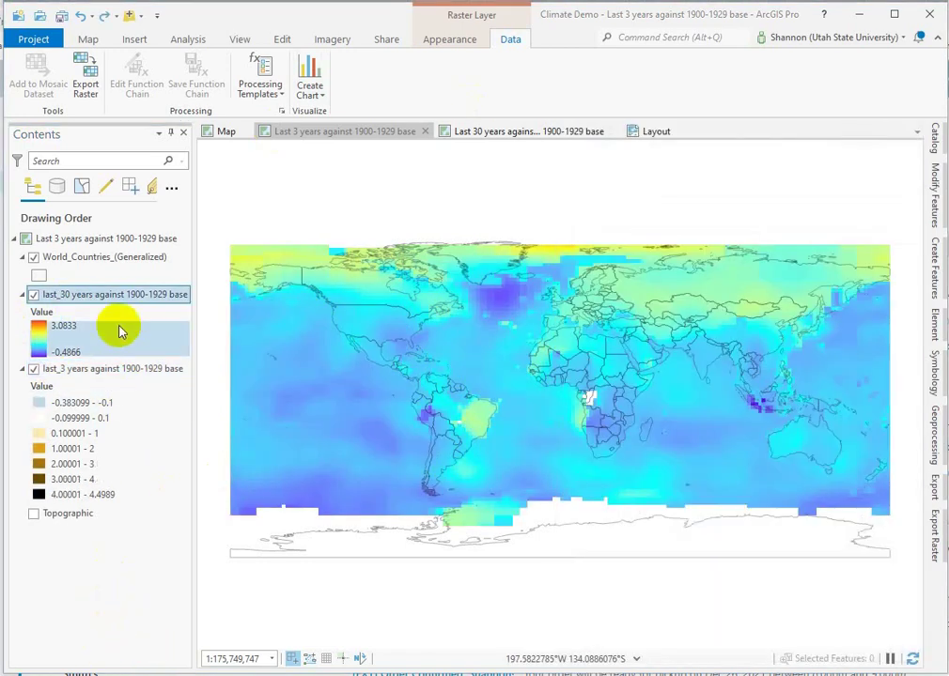
- Switch the last_30 years layer's symbology to Classify with six classes
left_click(78, 297)
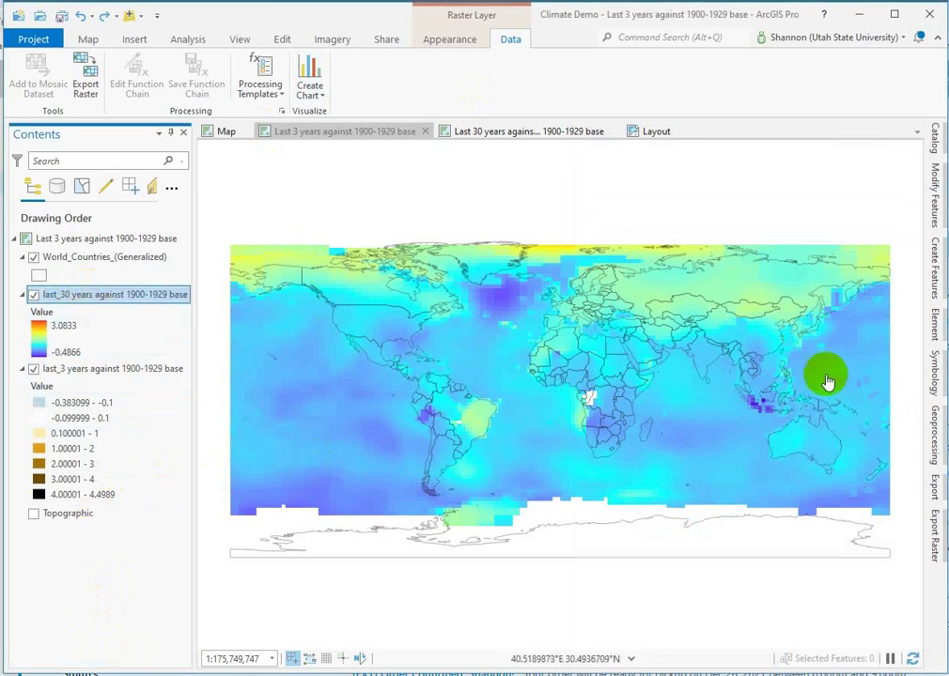
left_click(935, 393)
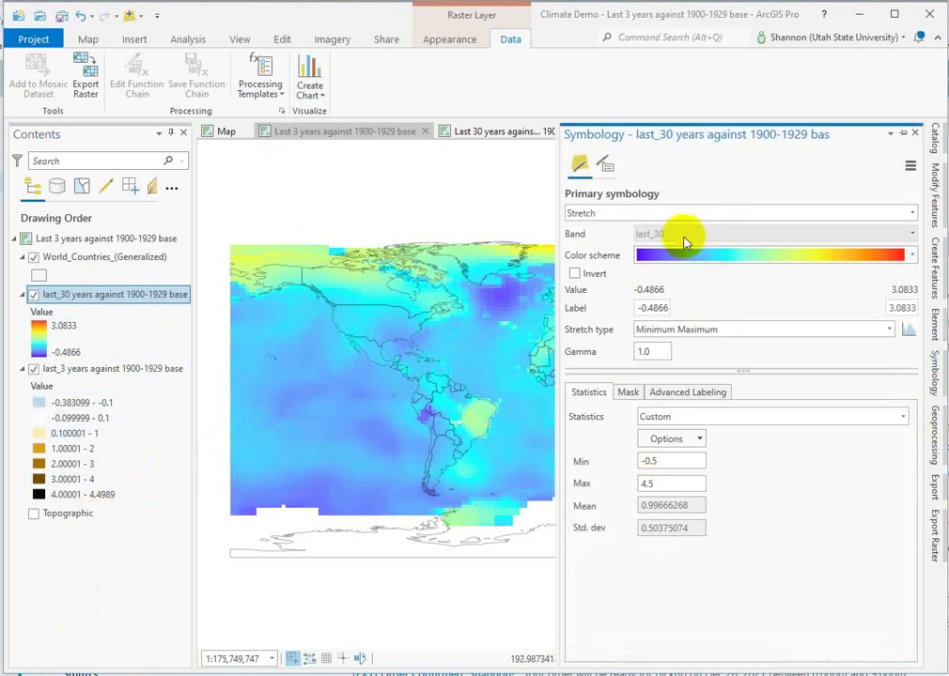
left_click(646, 215)
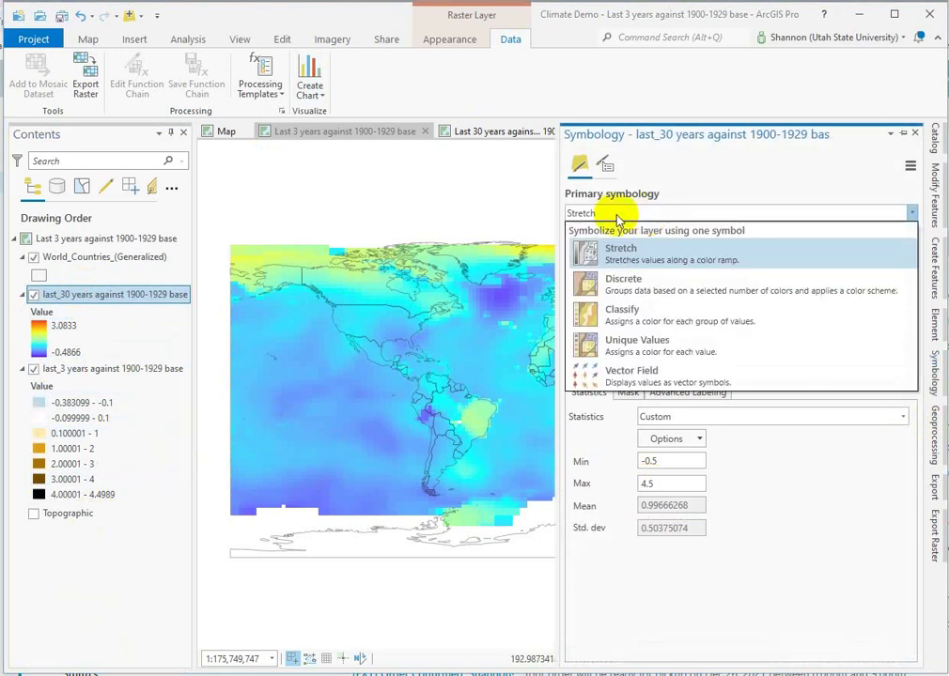
left_click(629, 320)
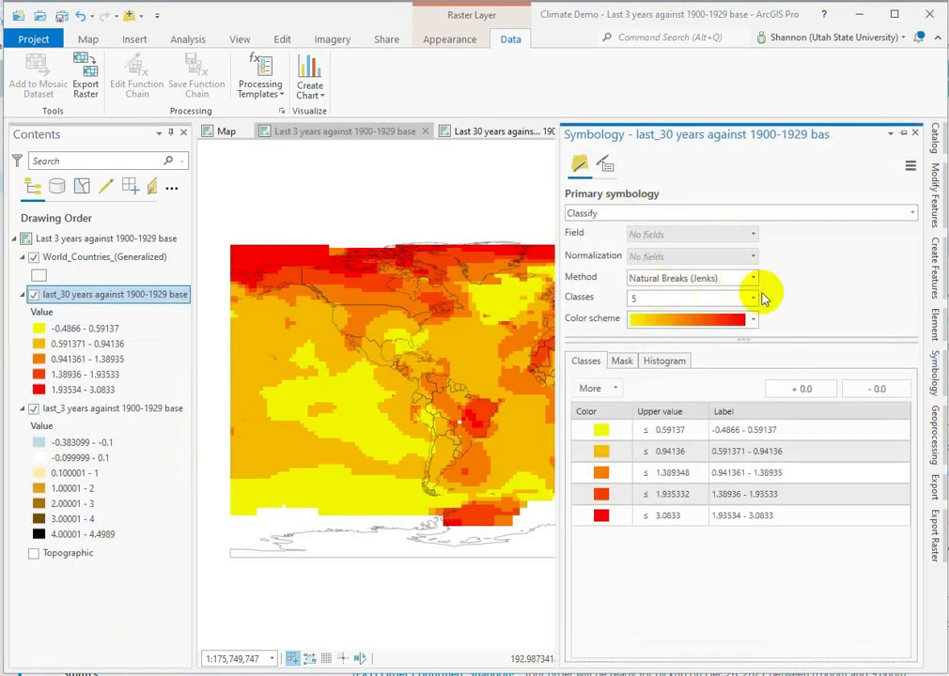
left_click(752, 299)
scroll(667, 377, "up", 2)
left_click(645, 333)
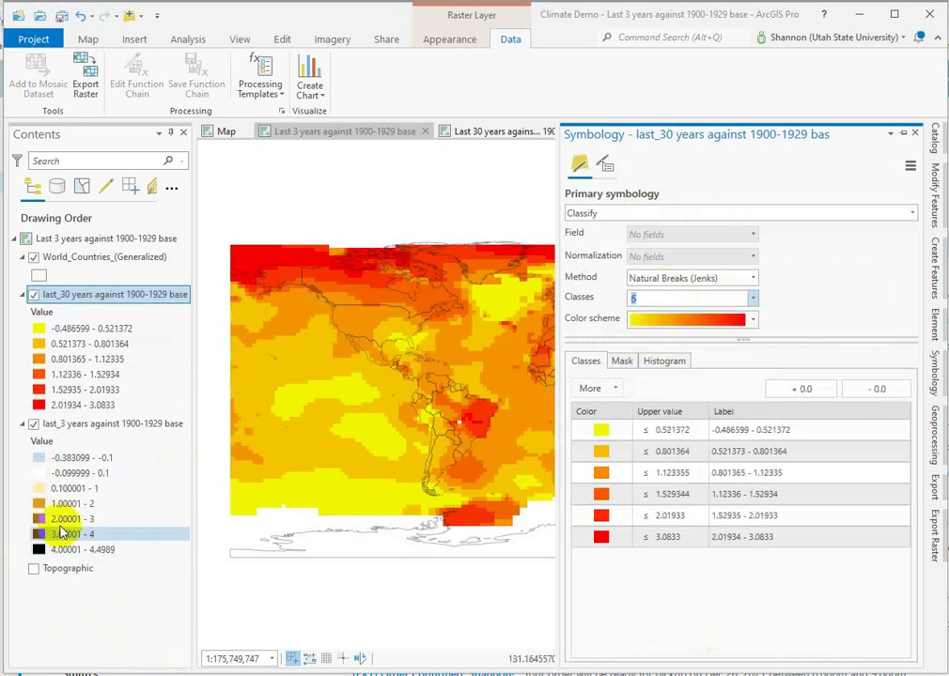
- Enter upper class breaks -0.1, 0.1, 1, 2 and 3 in the Classes table
left_click(671, 431)
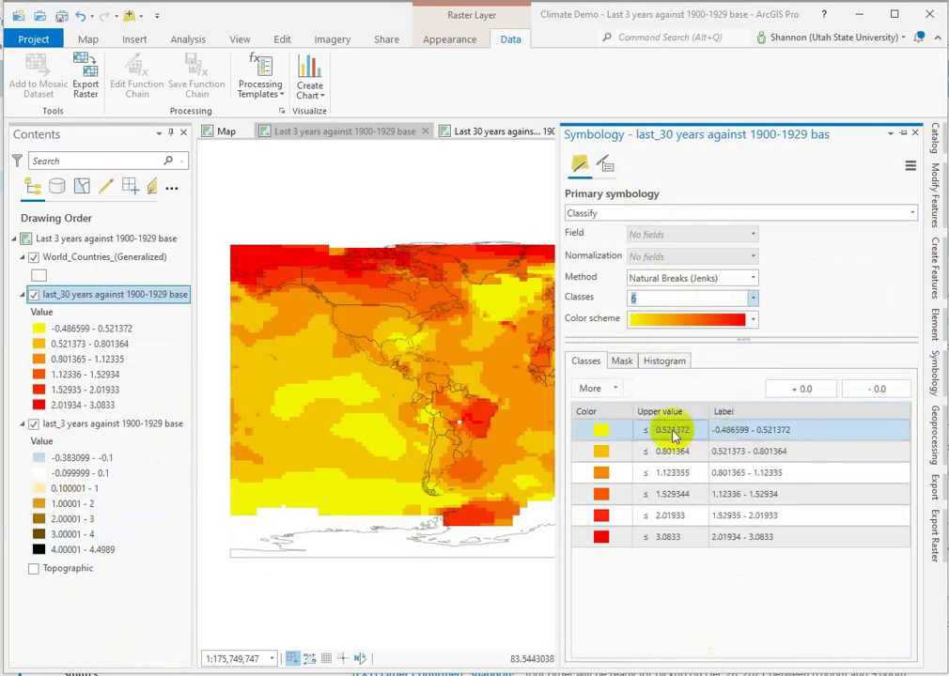
left_click(673, 434)
type("-.1")
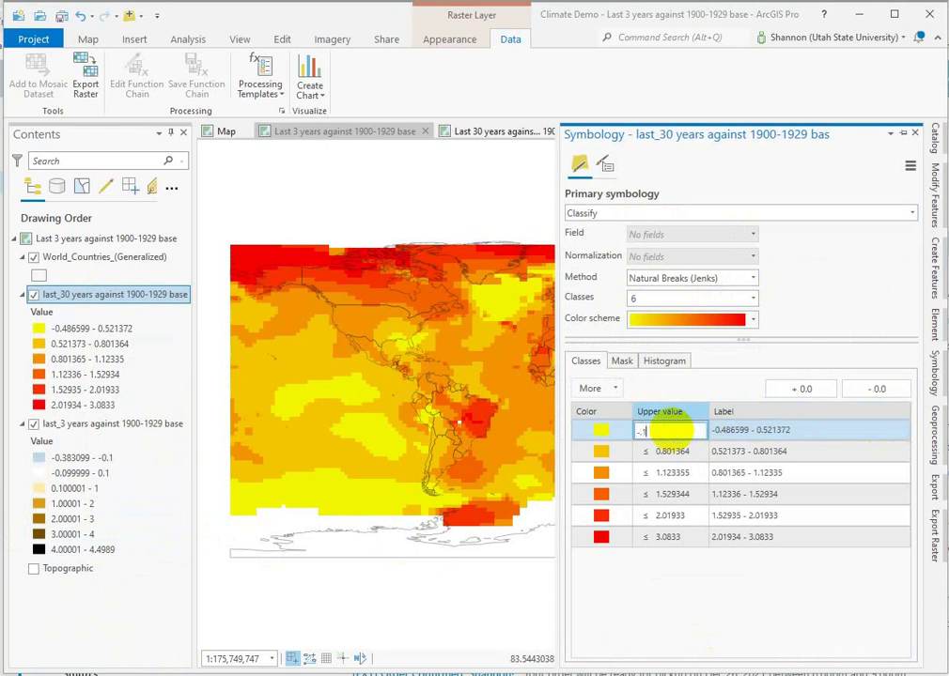
left_click(672, 452)
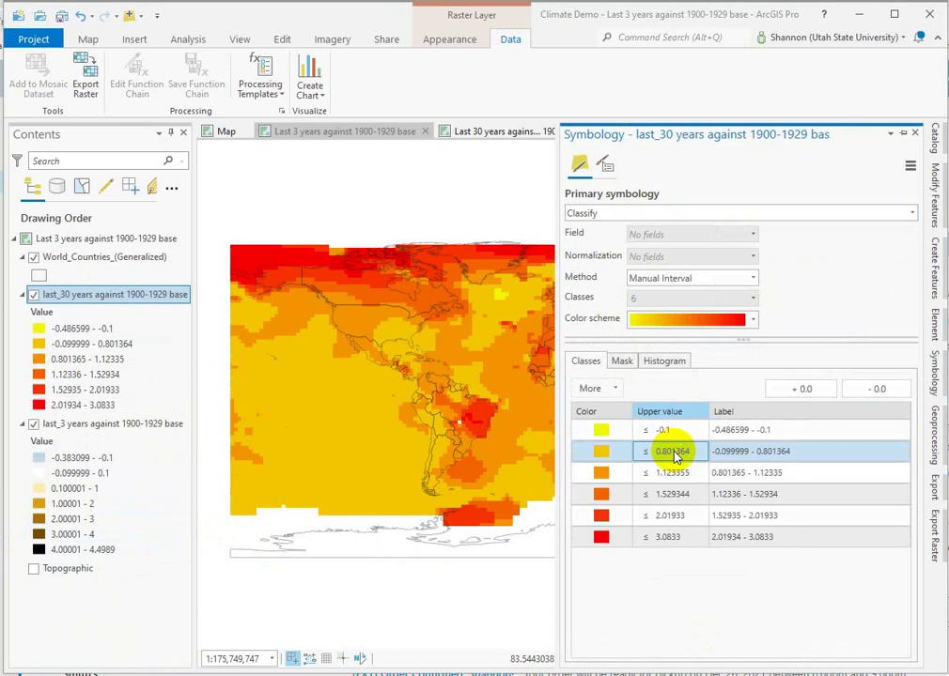
left_click(683, 470)
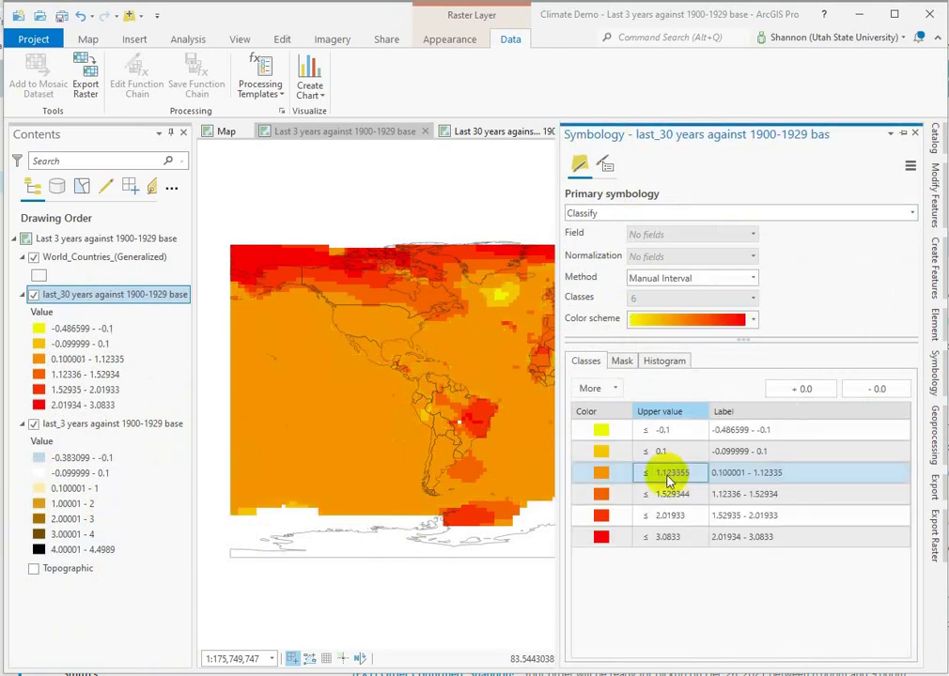
left_click(685, 474)
type("1")
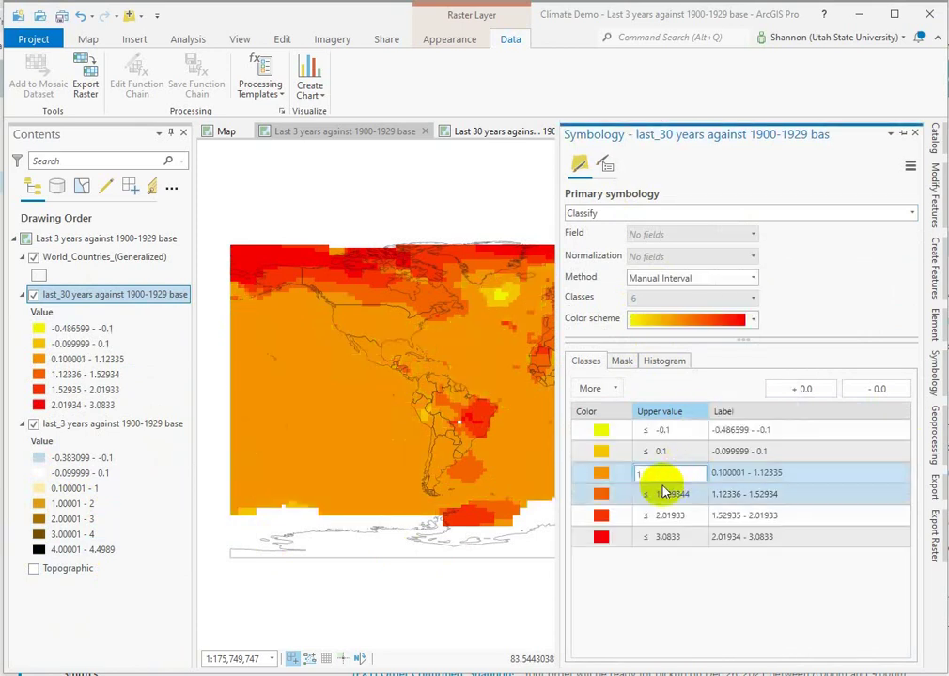
left_click(665, 498)
type("2")
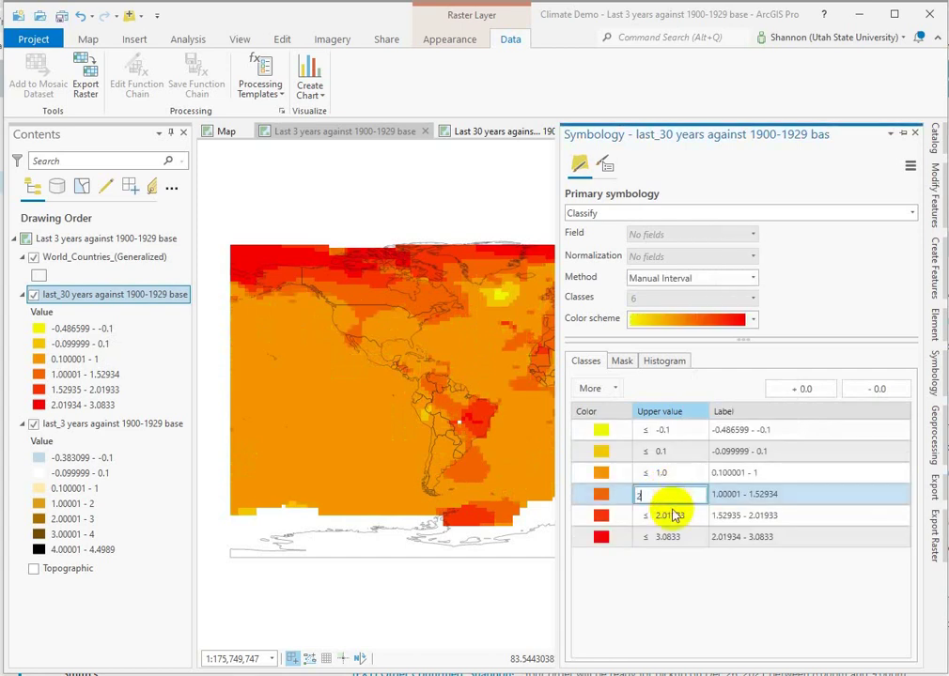
left_click(673, 516)
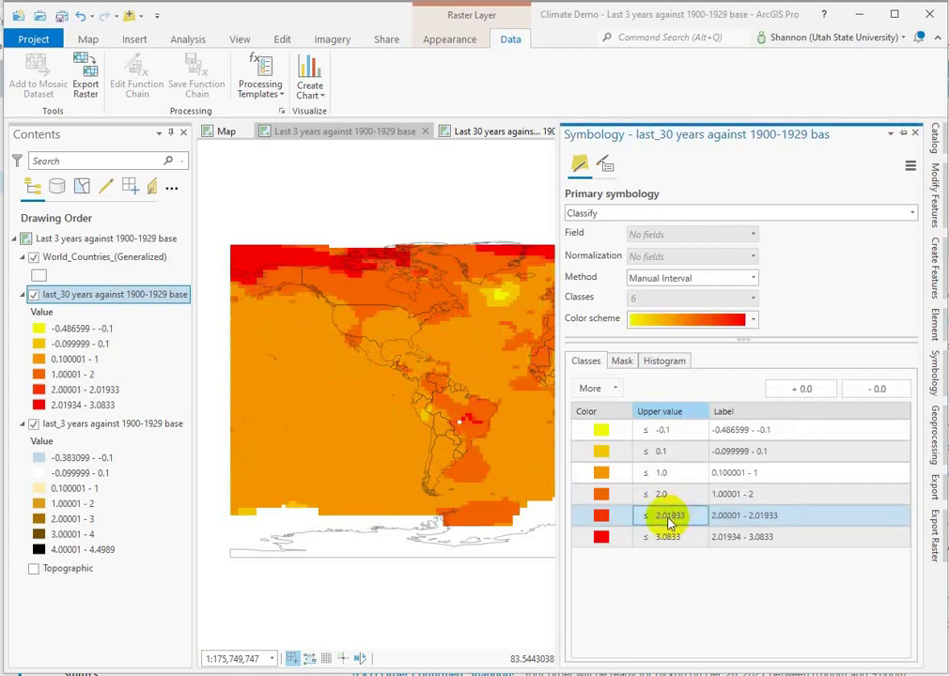
left_click(669, 517)
type("3")
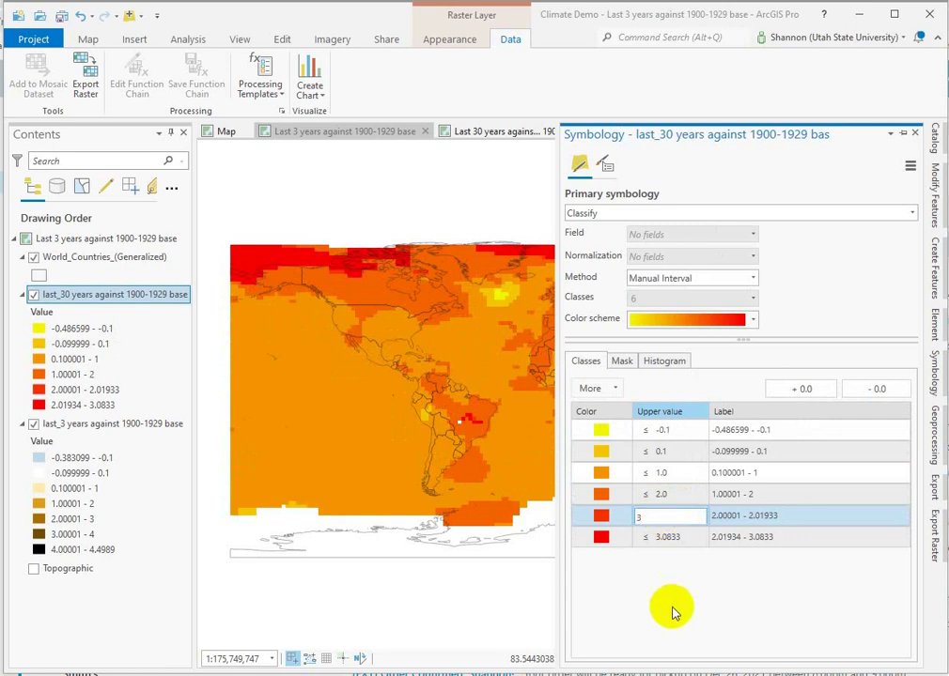
left_click(675, 583)
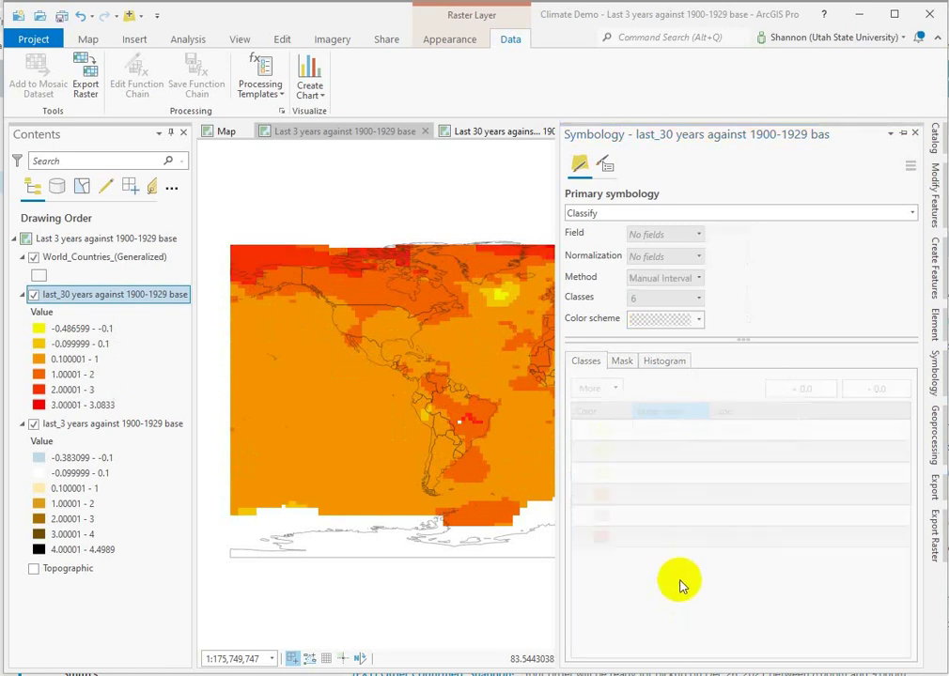
left_click(673, 538)
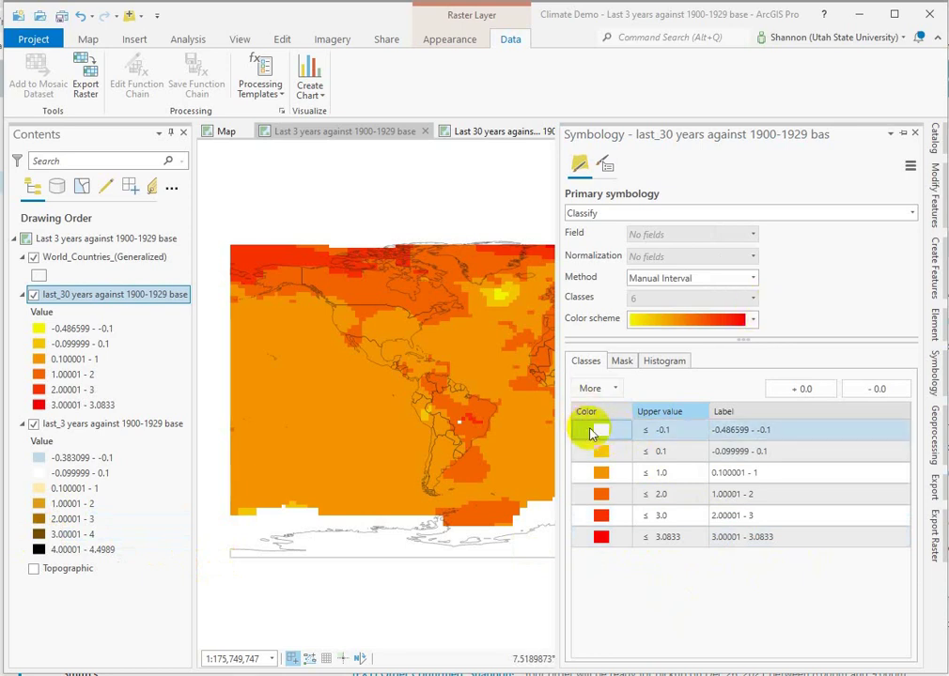
- Colour the cooling class light blue, the near-zero class white, and 0.1–1 pale yellow
left_click(606, 435)
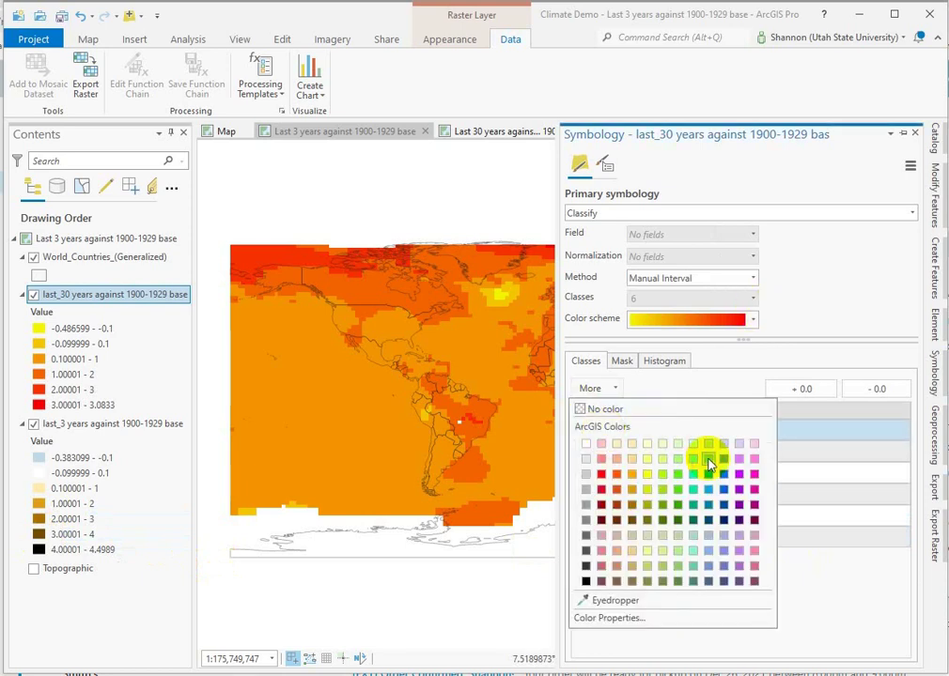
left_click(711, 451)
left_click(600, 451)
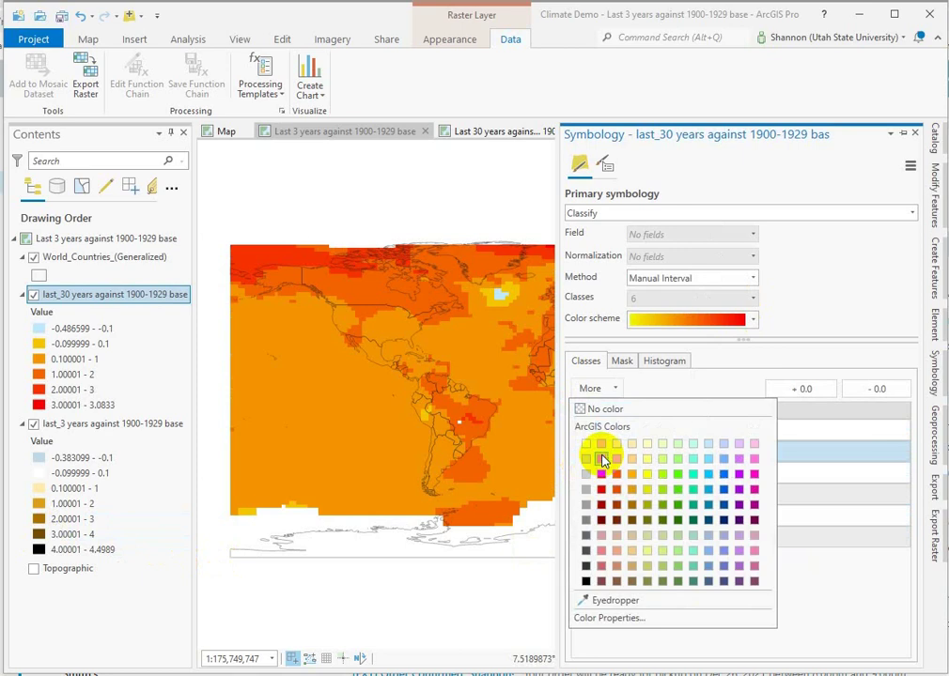
left_click(586, 443)
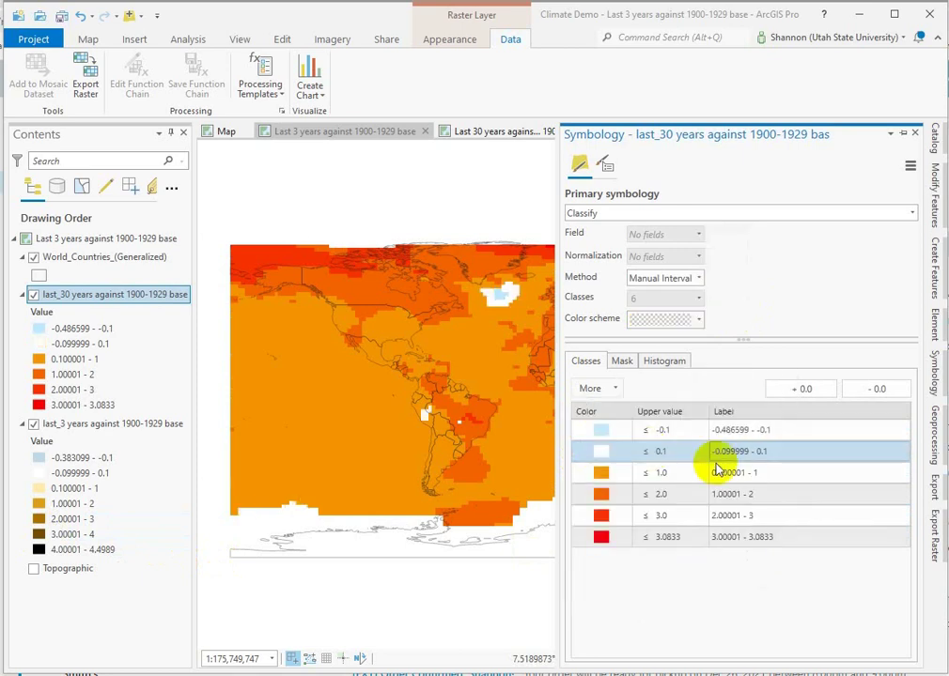
left_click(601, 475)
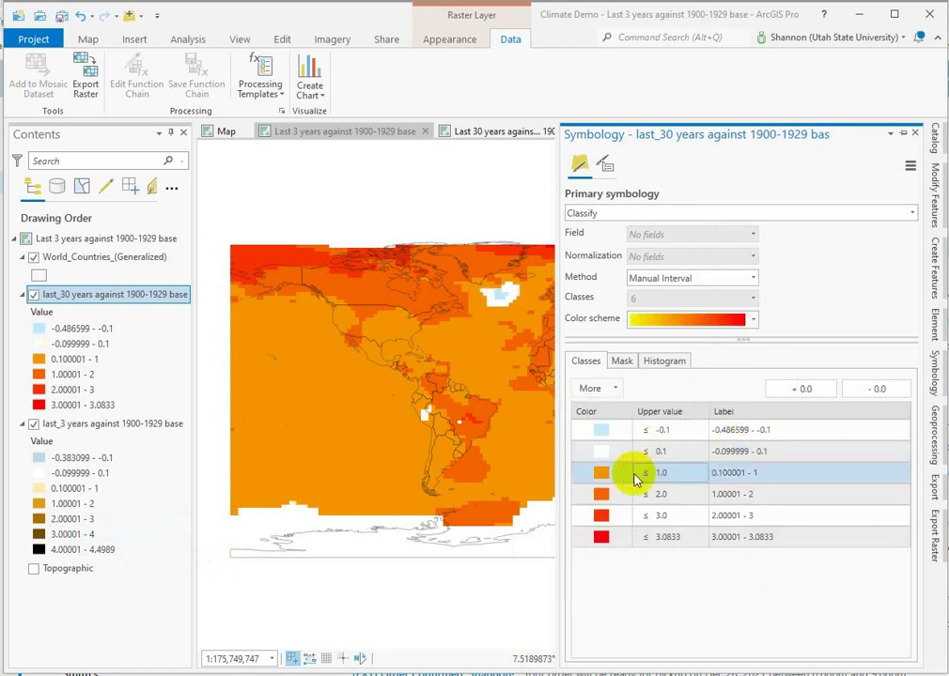
left_click(602, 479)
left_click(637, 445)
- Colour the 1–2, 2–3 and highest classes orange, brown and dark brown
left_click(600, 498)
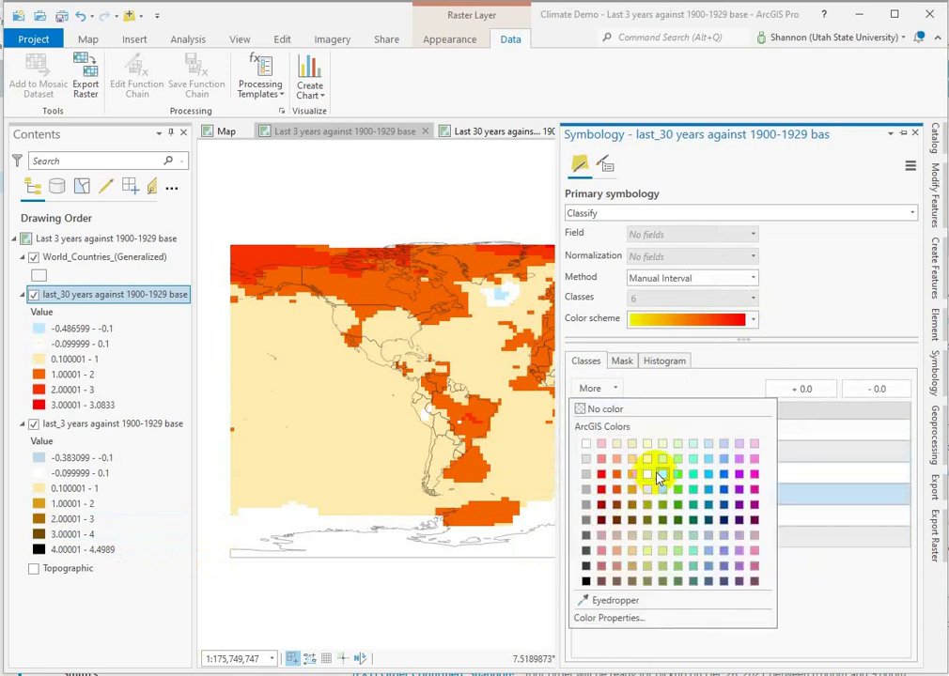
left_click(635, 482)
left_click(602, 516)
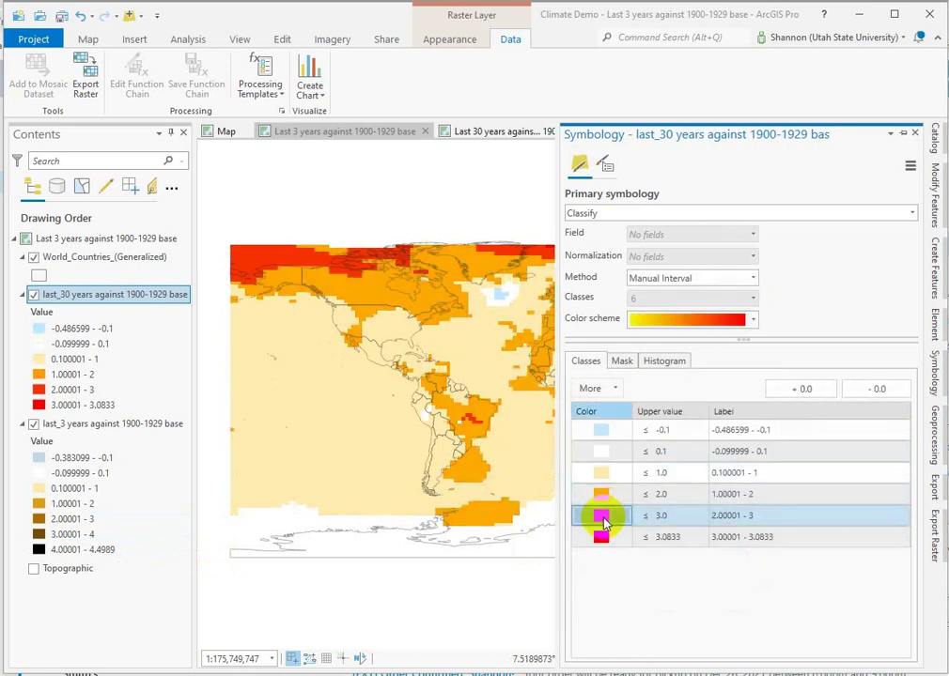
left_click(601, 516)
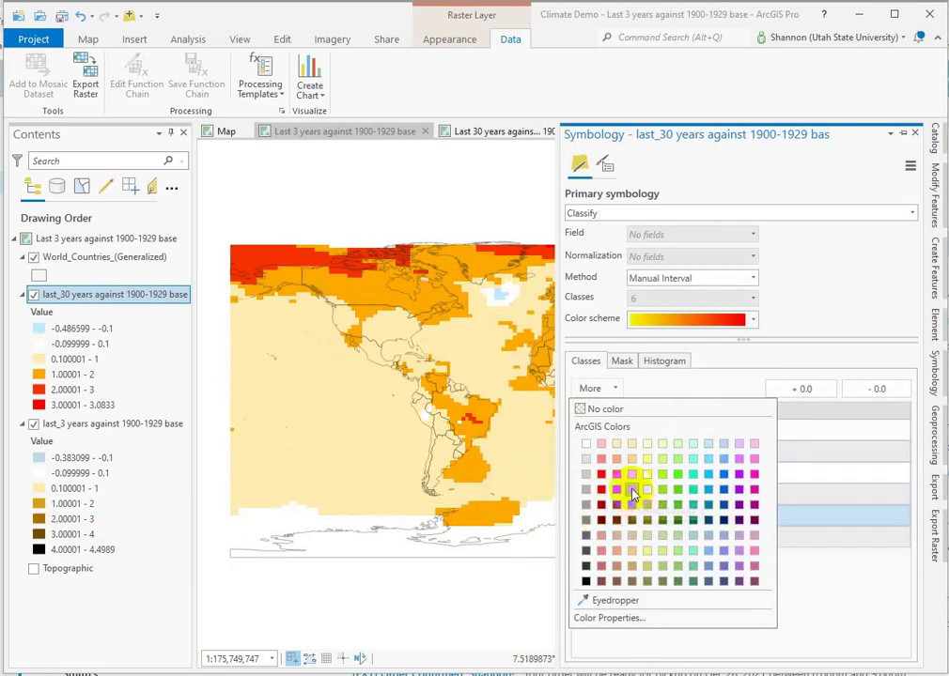
left_click(632, 508)
left_click(602, 538)
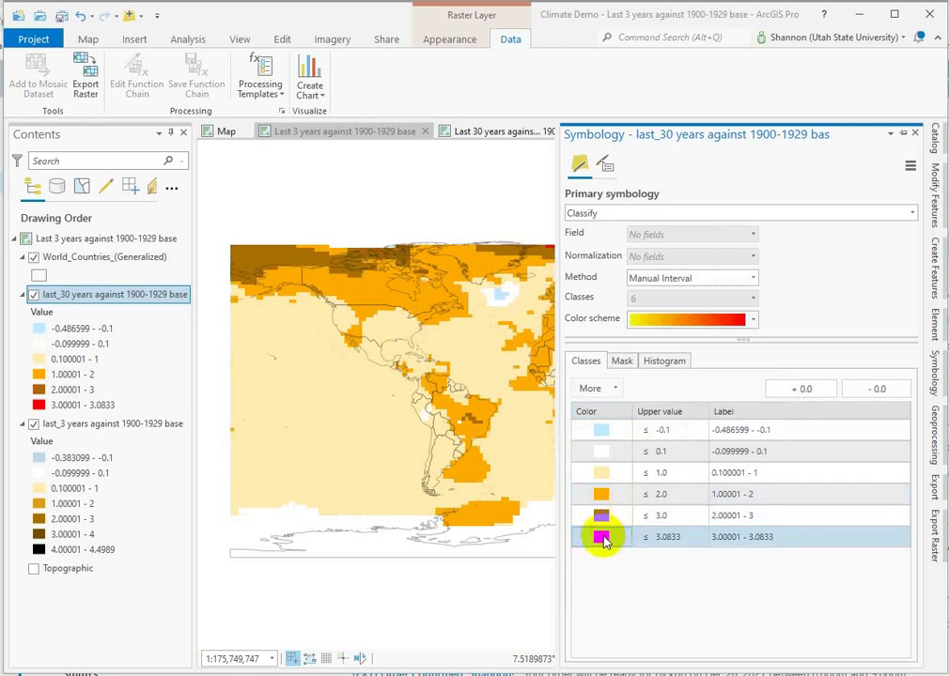
left_click(602, 538)
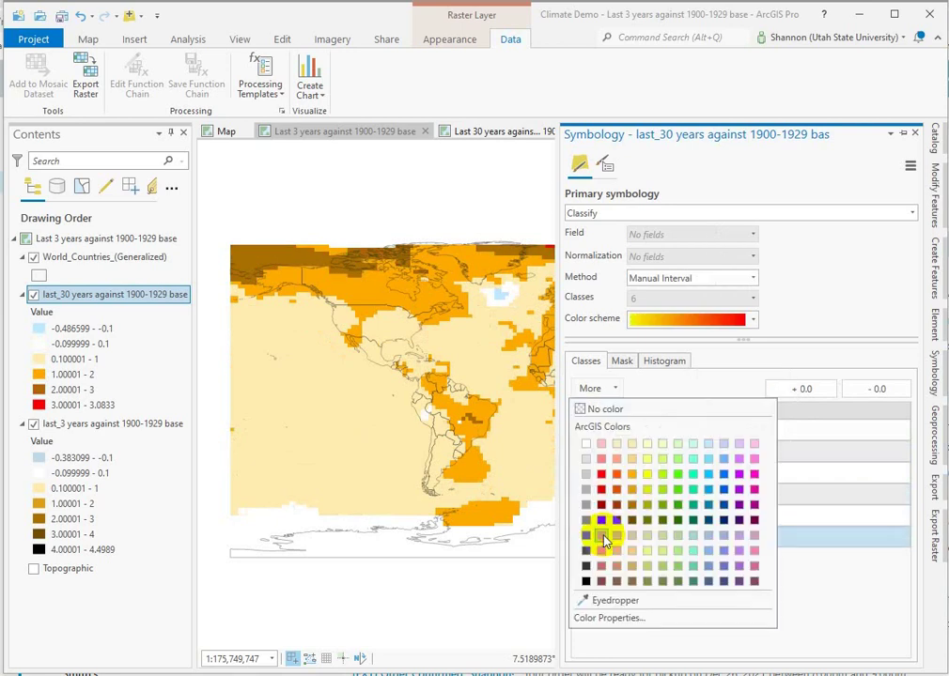
left_click(630, 531)
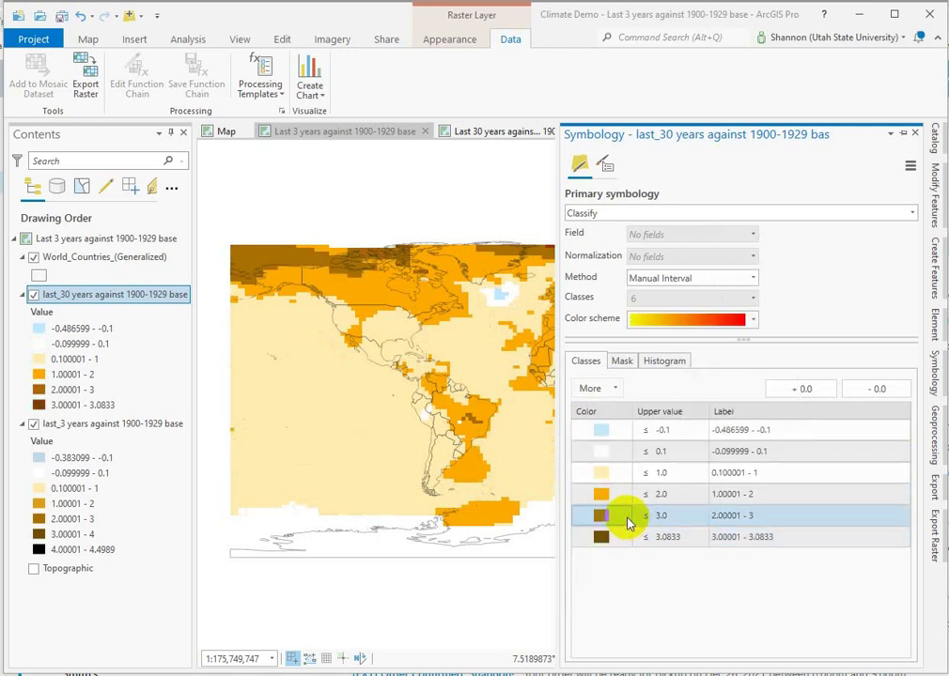
left_click(603, 495)
- Mute the last_30 1–2 class orange to E9A620 by lowering its HSV saturation
left_click(602, 502)
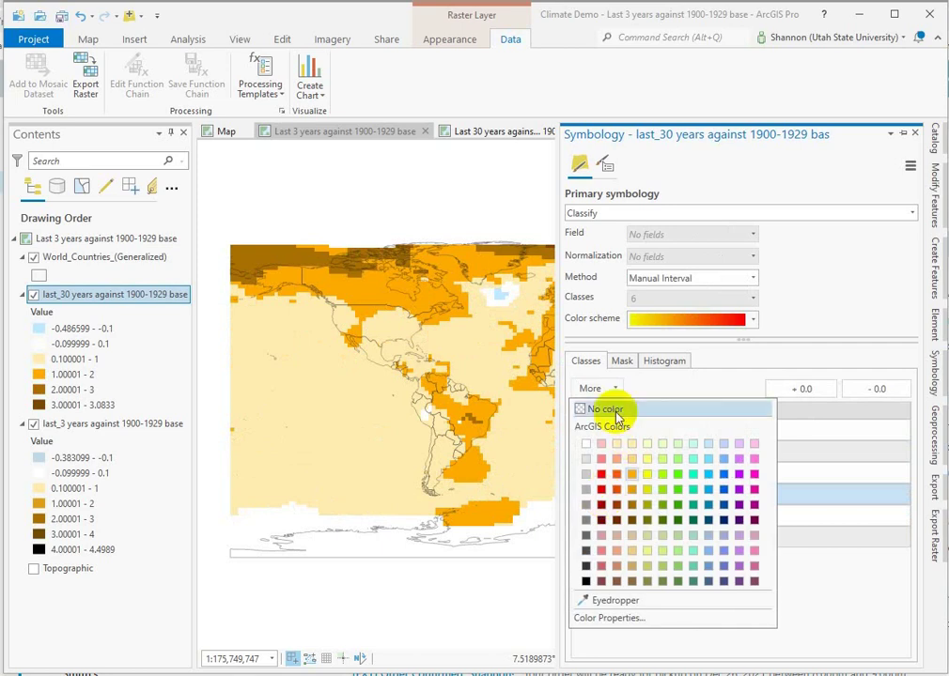
left_click(612, 619)
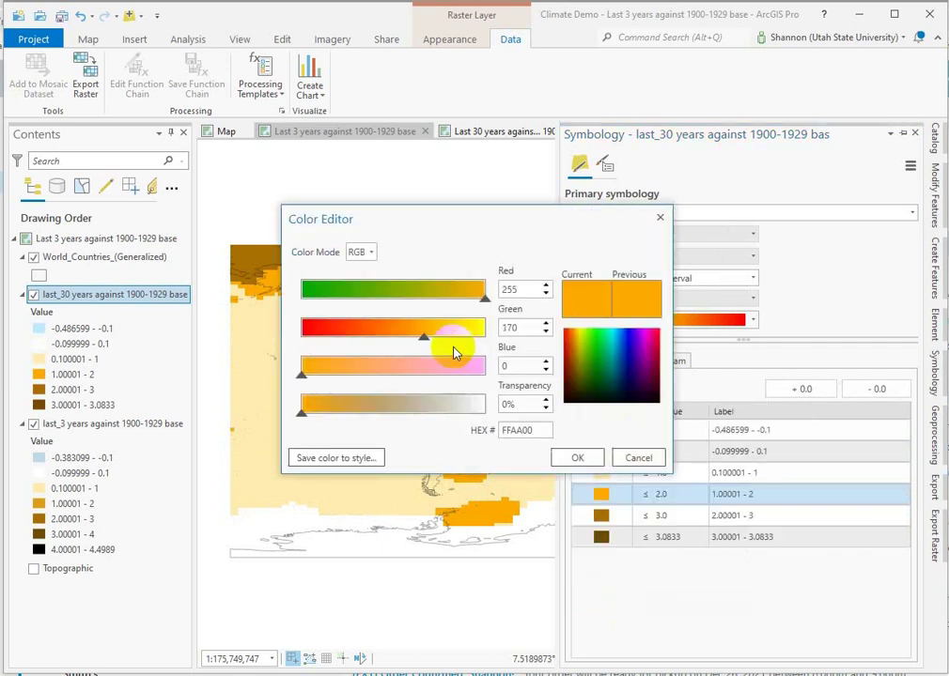
left_click(359, 252)
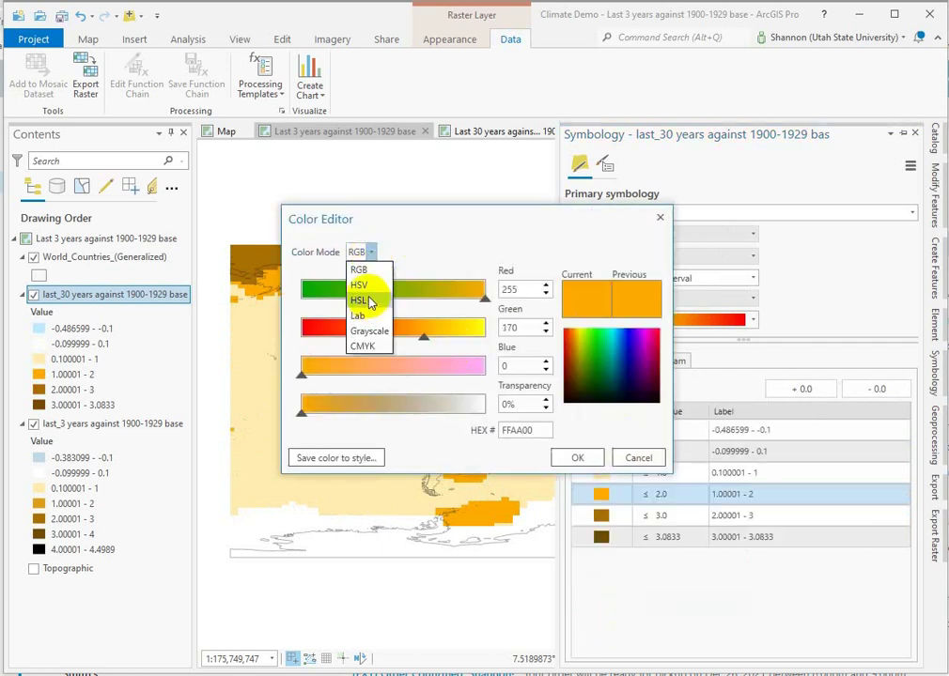
left_click(360, 285)
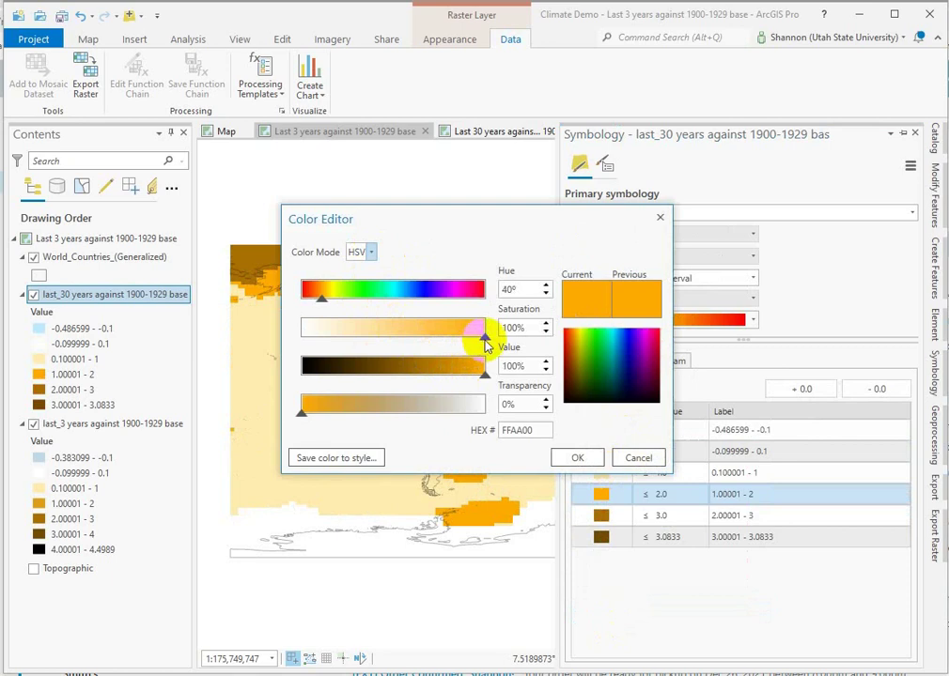
mouse_move(484, 339)
left_mouse_down()
mouse_move(459, 344)
mouse_move(464, 380)
left_mouse_up()
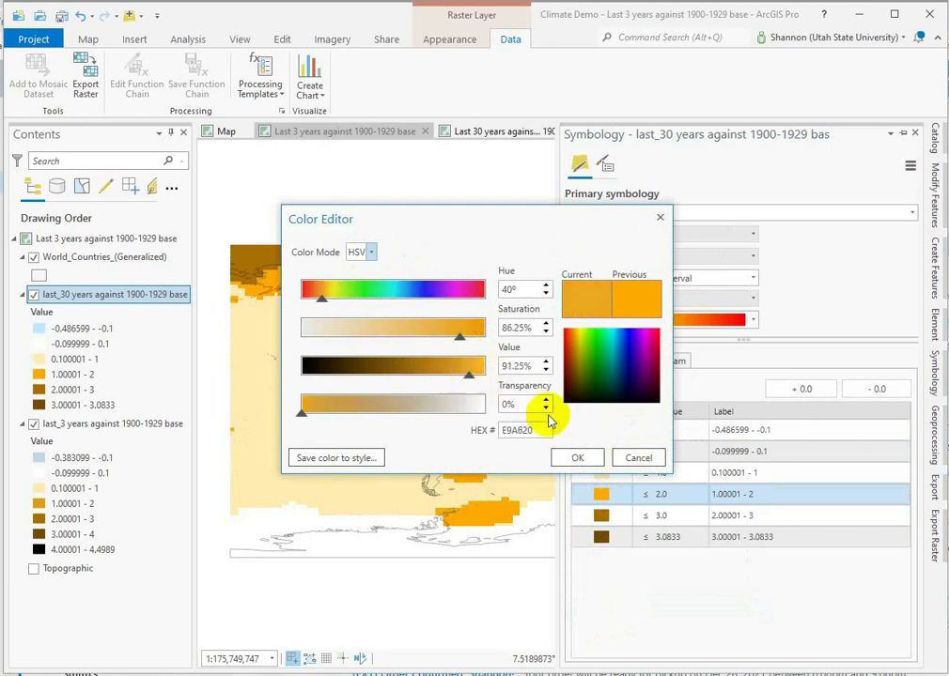
left_click(581, 458)
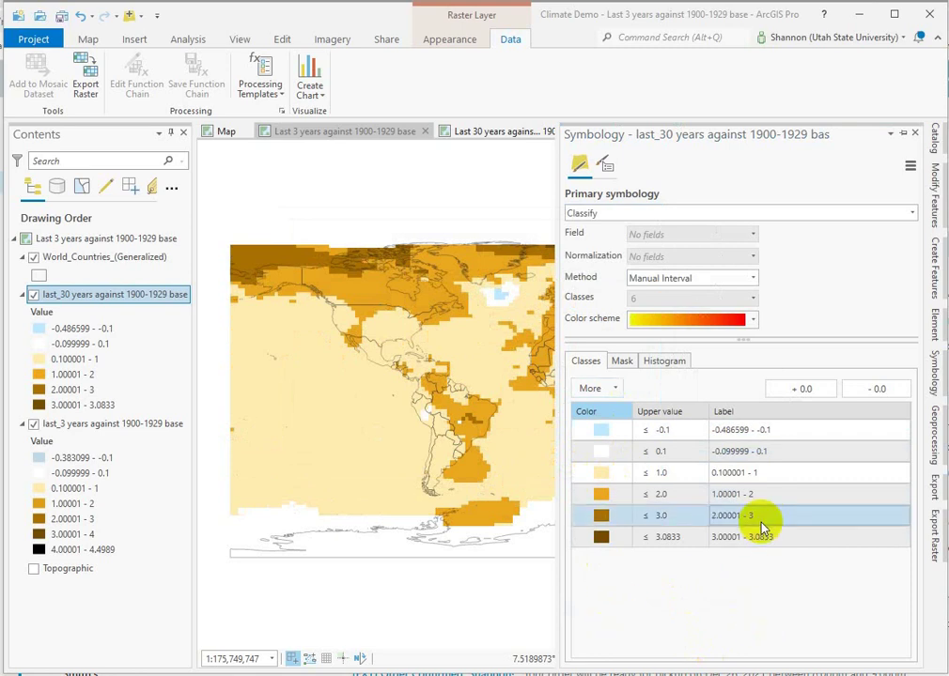
- Close the symbology pane and toggle last_30 and last_3 visibility, leaving last_30 hidden
left_click(477, 617)
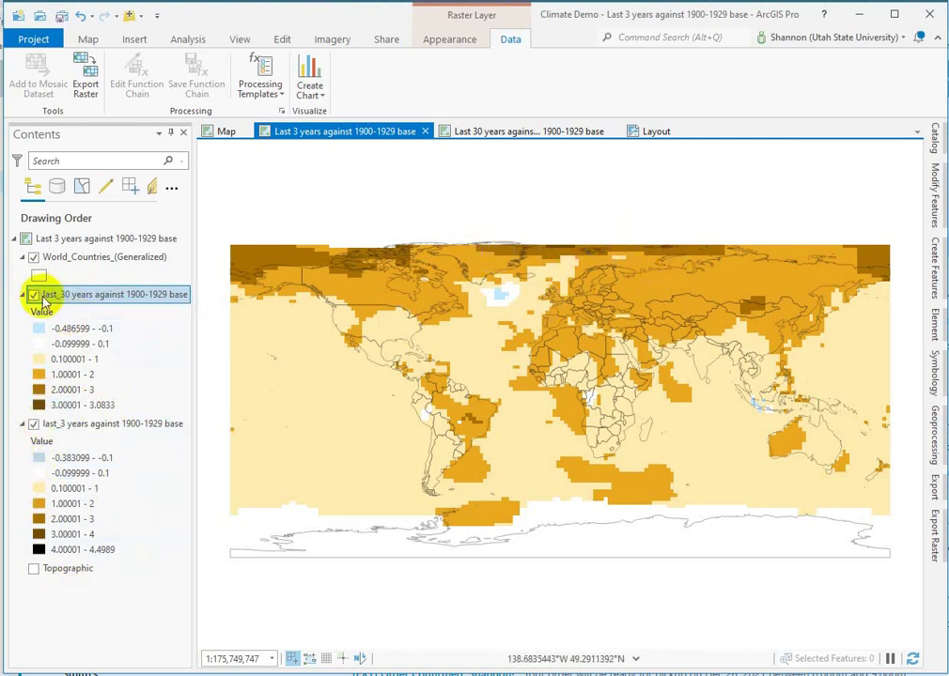
left_click(34, 295)
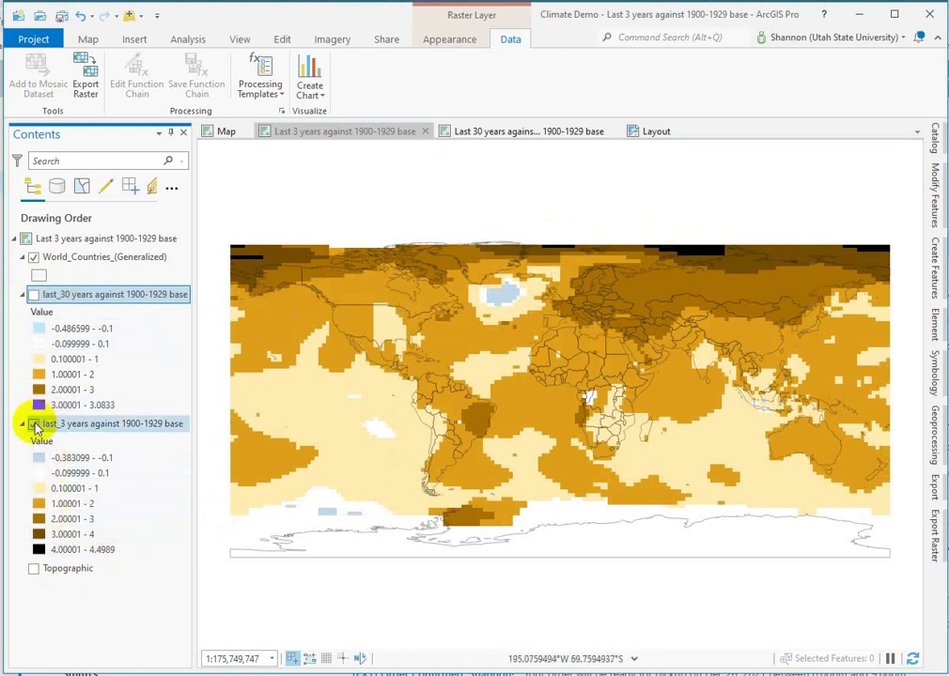
left_click(34, 424)
left_click(33, 296)
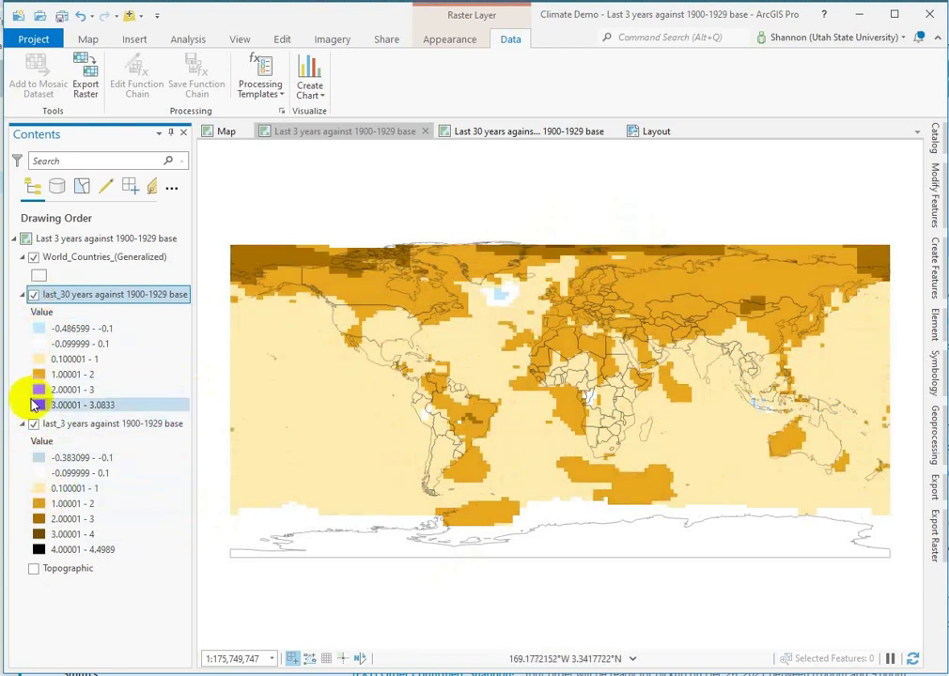
left_click(34, 296)
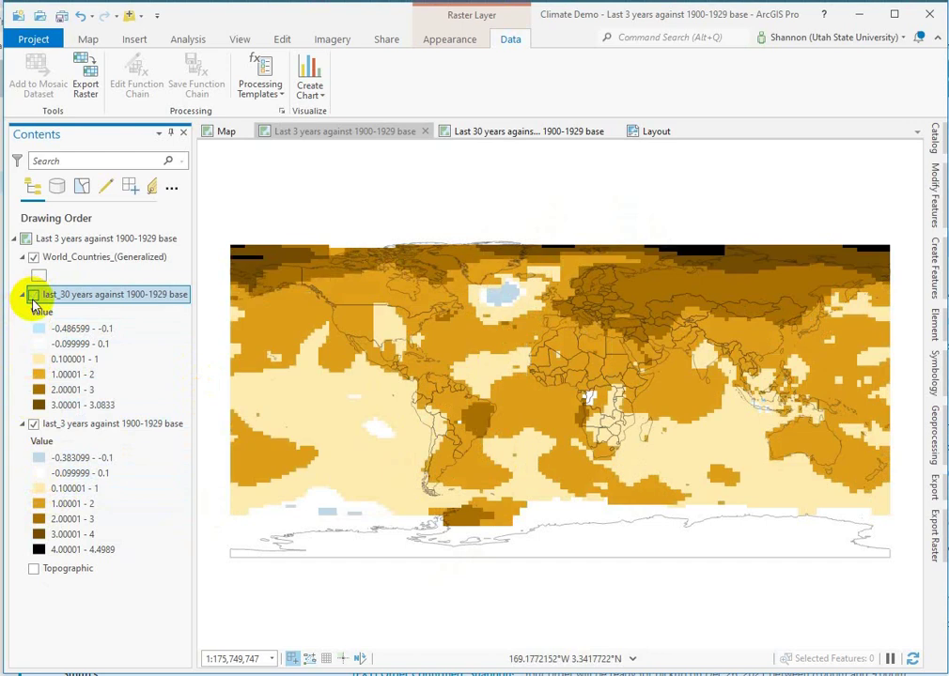